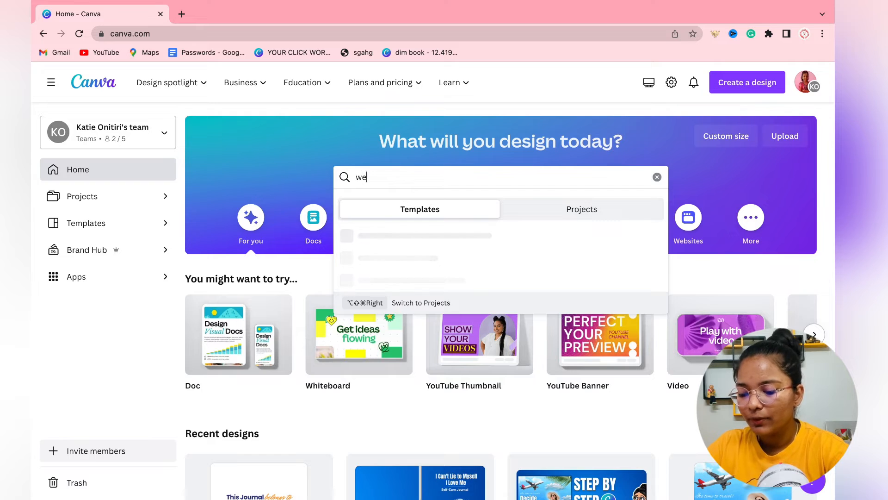
Open the 'website' template search results and browse down through the 869 website templates.
text(bsite)
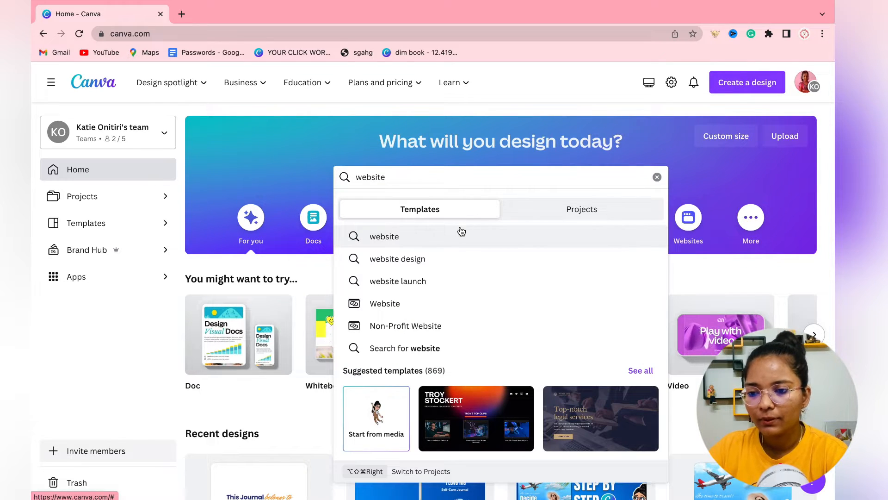
click(439, 241)
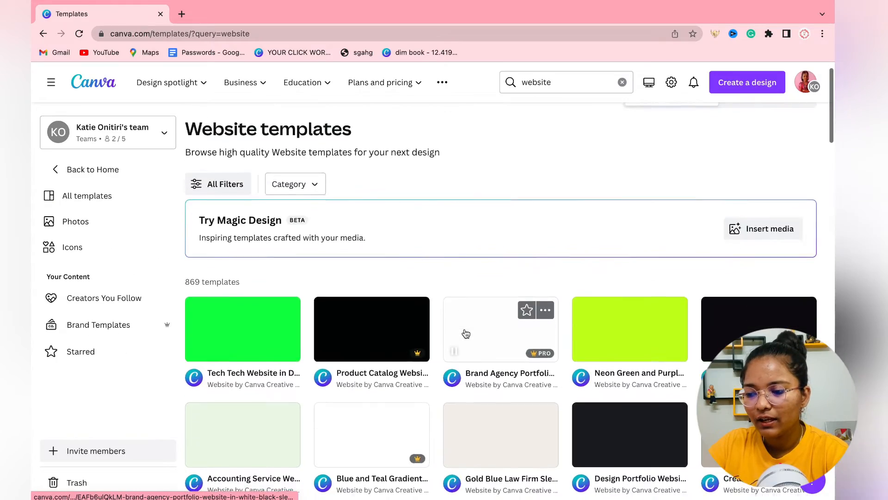
scroll(394, 282, down, 2)
scroll(514, 204, down, 3)
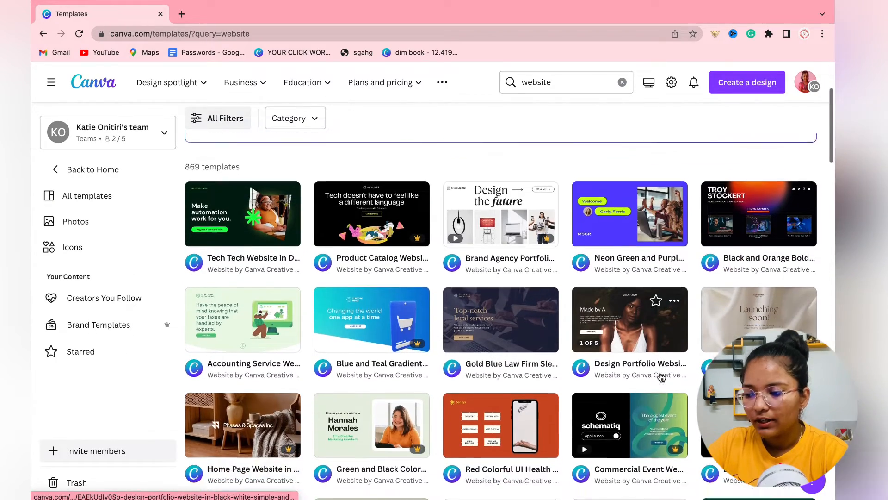
scroll(514, 204, down, 10)
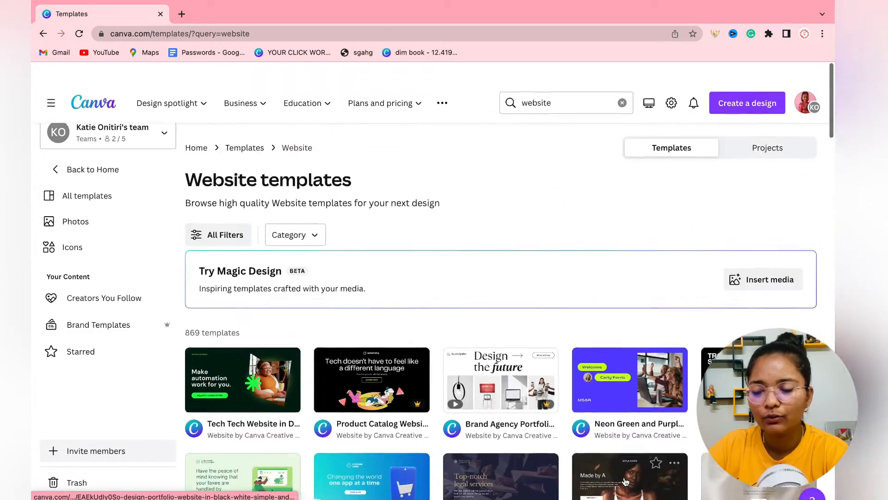
scroll(311, 408, down, 4)
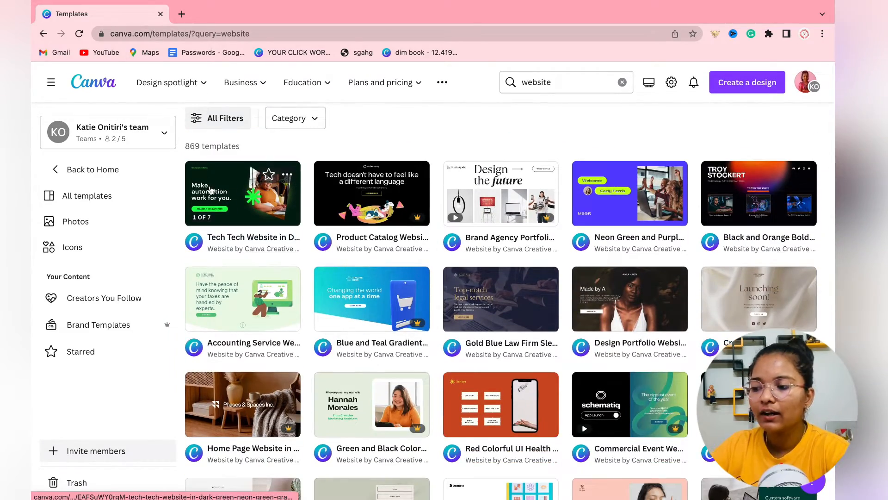
Open the Tech Tech Website template in the editor and search the Portfolio Websites templates.
click(210, 190)
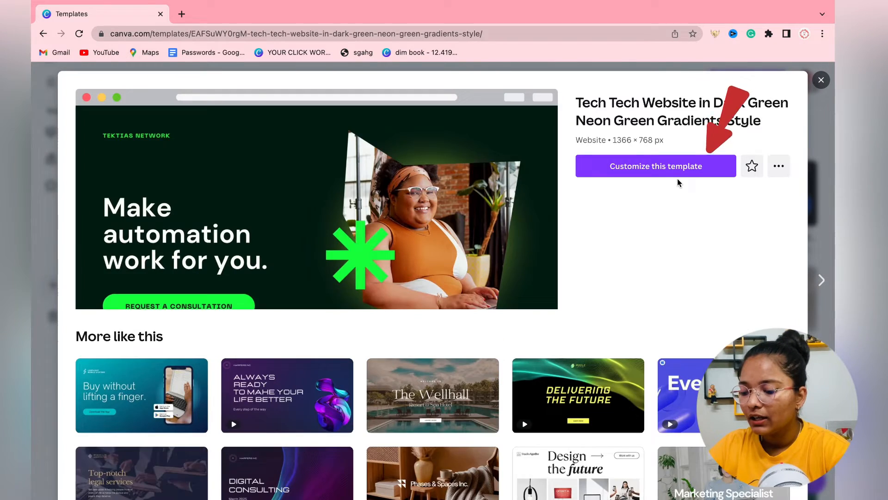
click(677, 171)
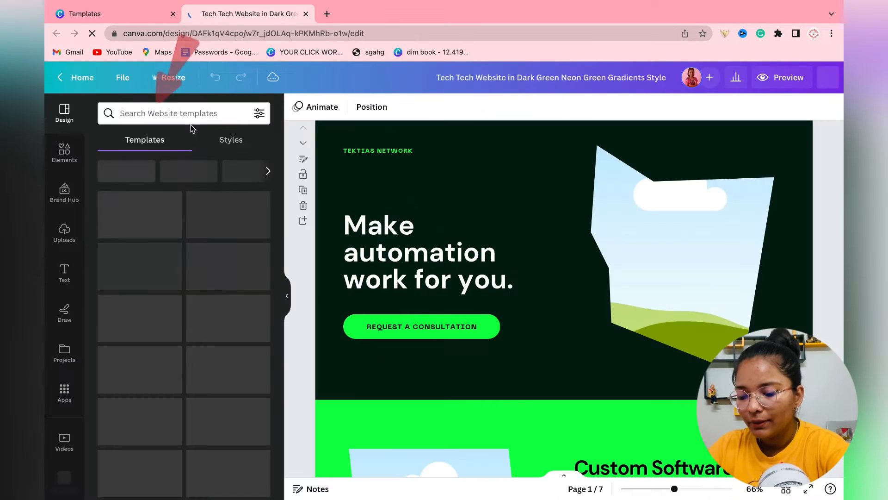
click(177, 117)
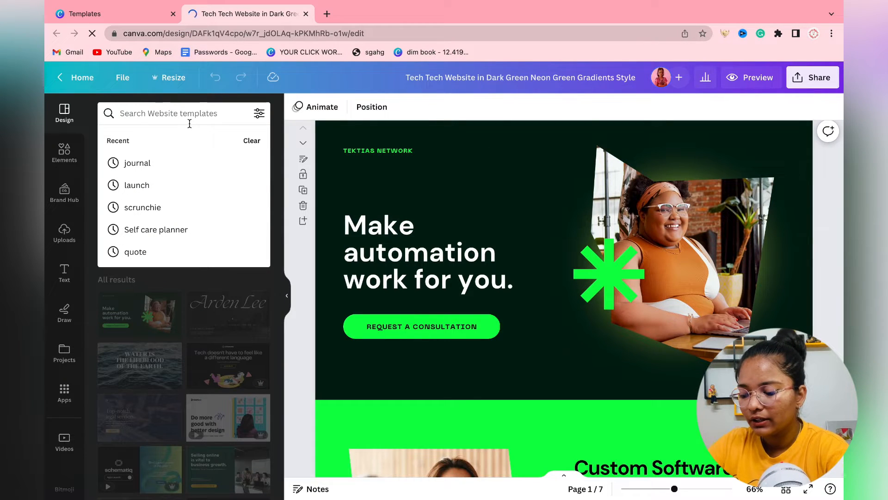
text(portfolio)
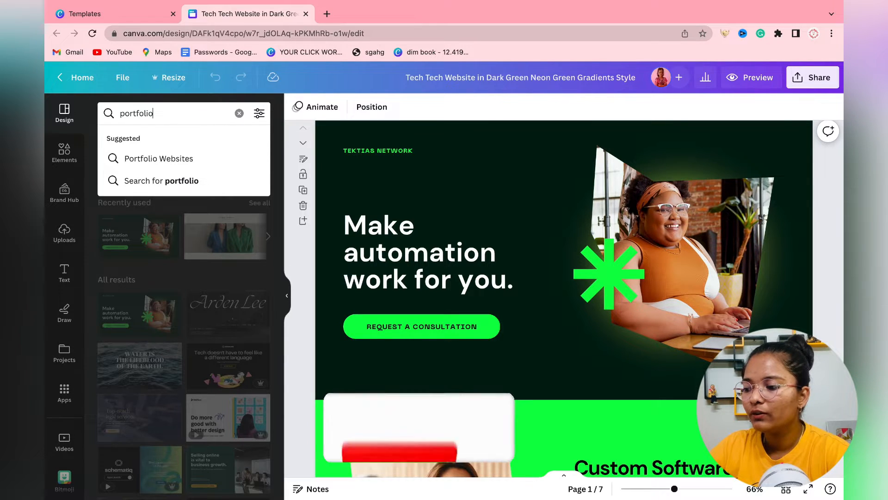
click(139, 158)
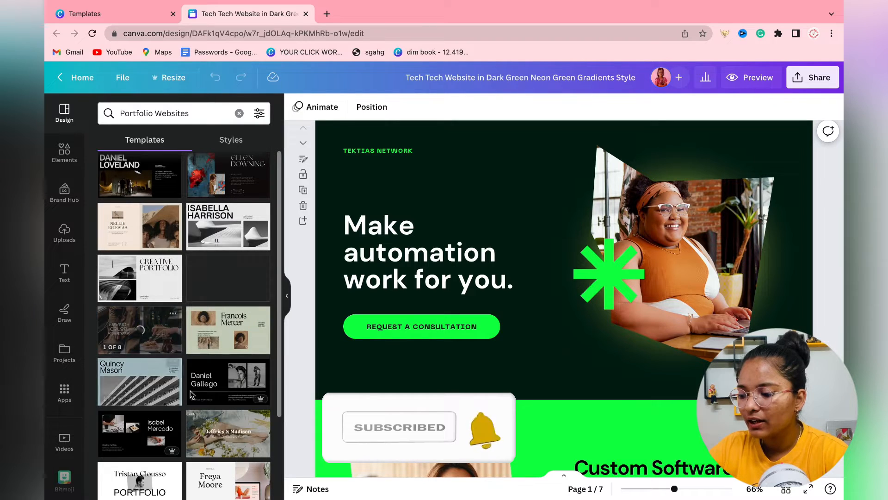
Find the graphic design portfolio template and preview its 7 pages.
scroll(241, 355, down, 2)
scroll(241, 355, down, 6)
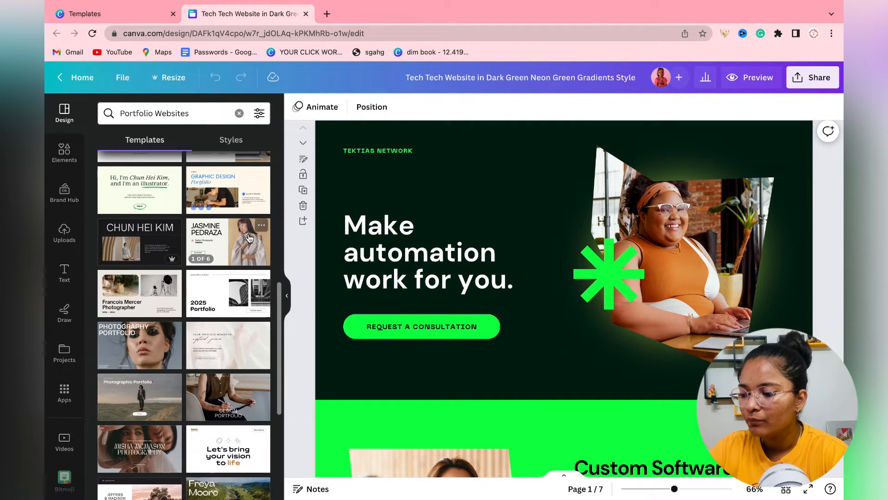
scroll(181, 370, down, 3)
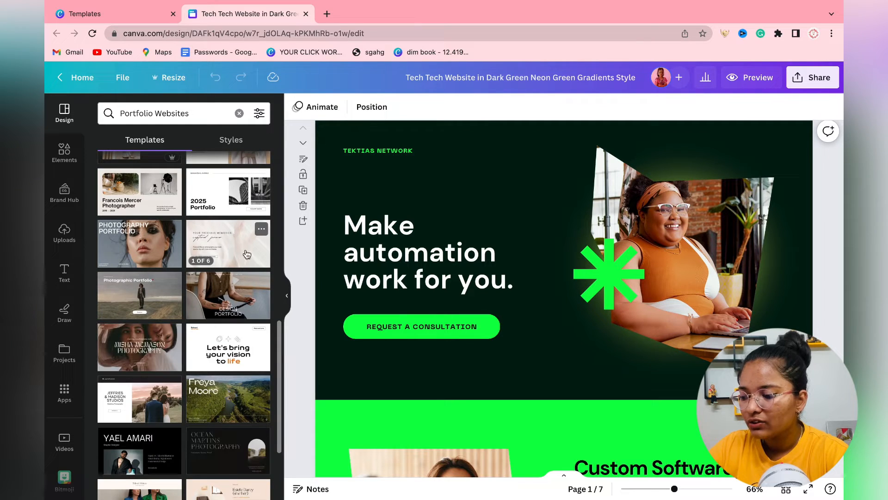
scroll(221, 369, down, 5)
scroll(221, 369, down, 2)
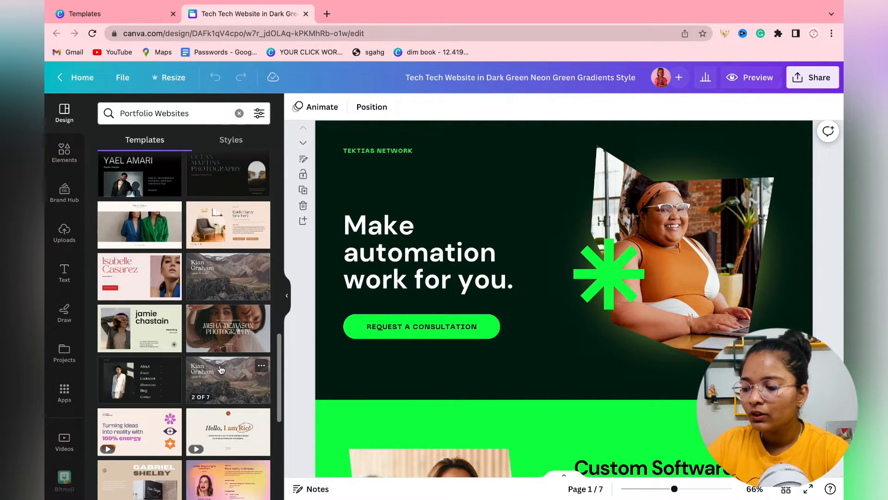
scroll(221, 369, down, 6)
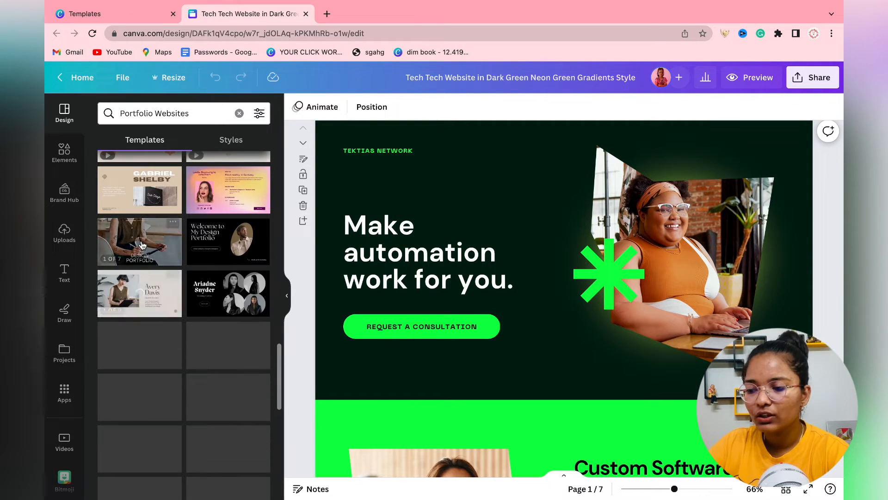
click(141, 243)
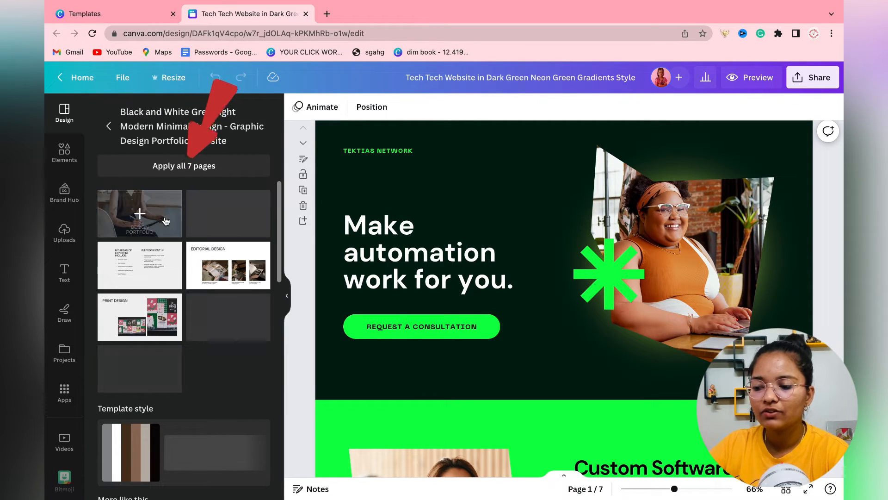
Apply all 7 portfolio template pages to the design.
click(183, 166)
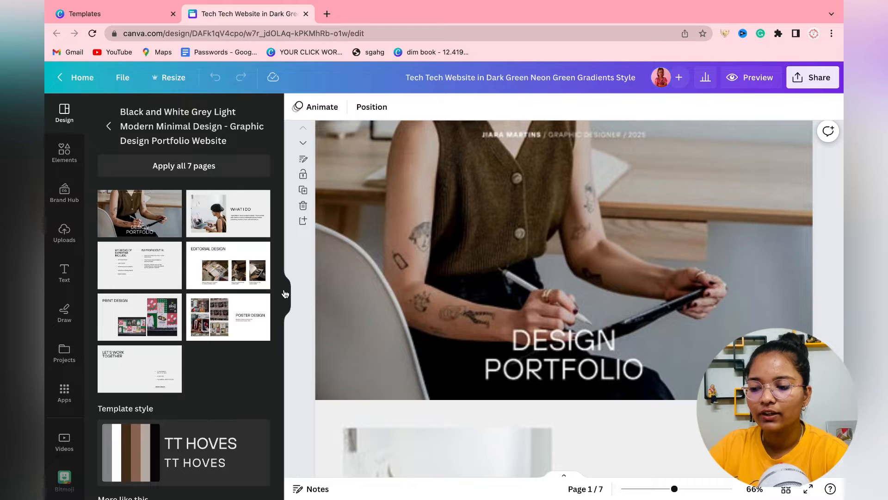
click(285, 294)
click(464, 261)
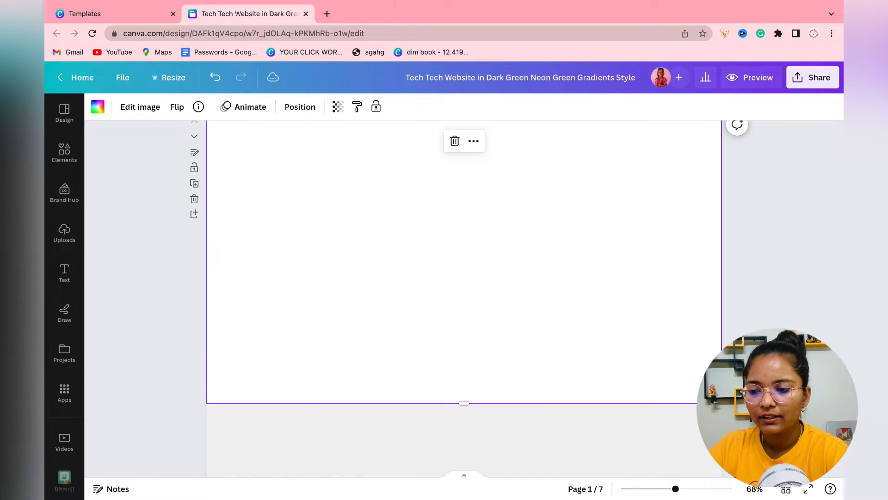
scroll(841, 304, up, 1)
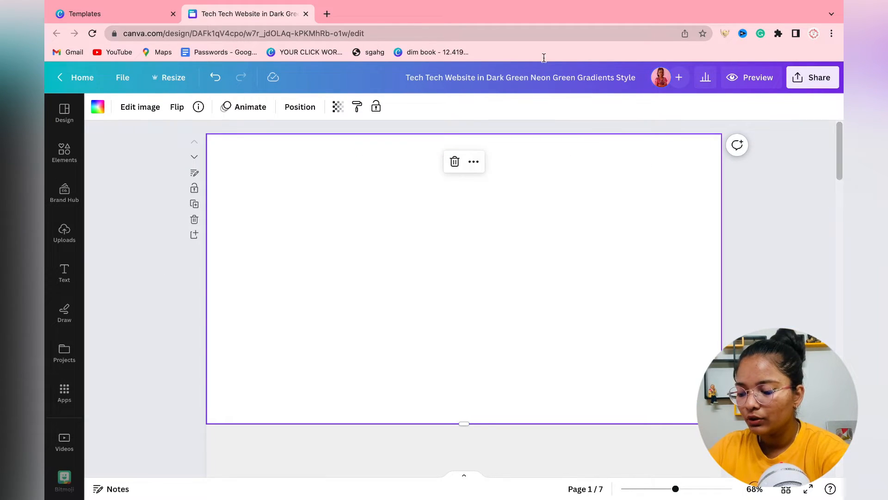
Rename the design title to the owner's portfolio name.
click(544, 77)
key(ctrl+a)
text(Shr)
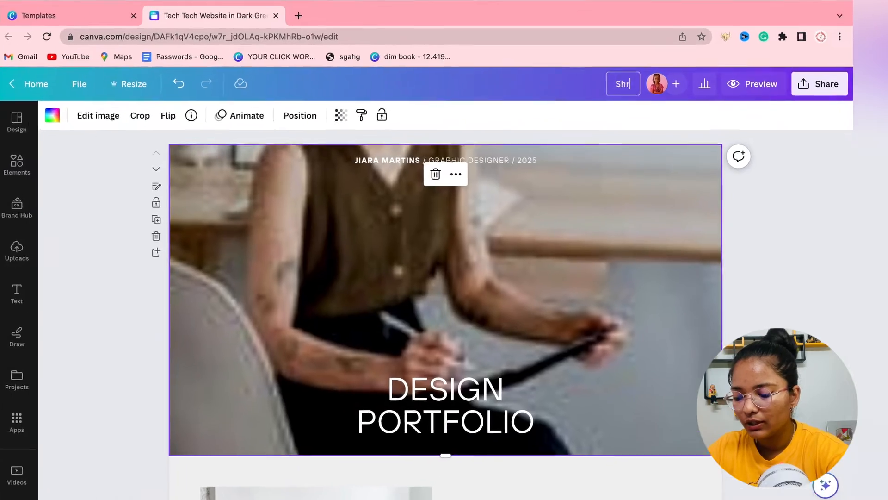
text(uti's)
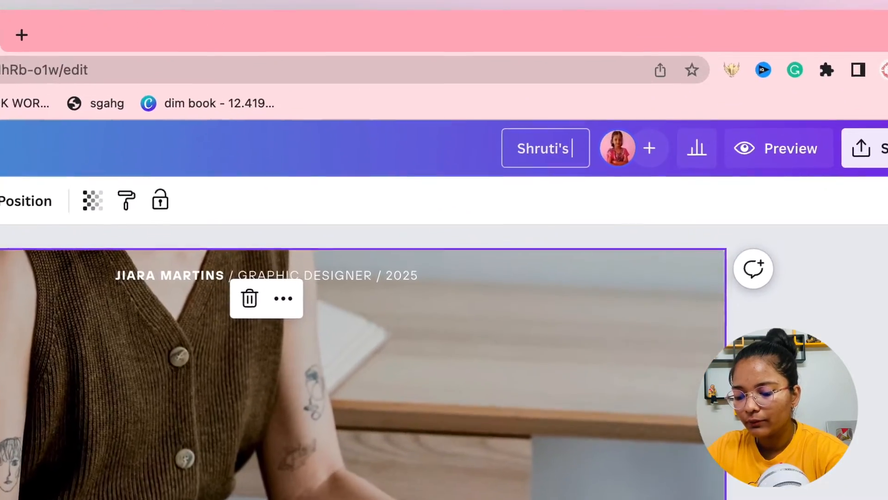
text( Portfo)
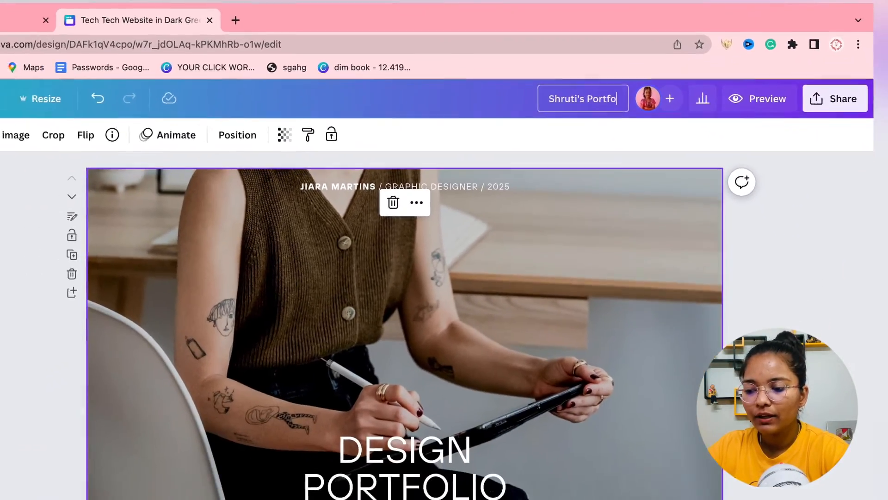
text(lio)
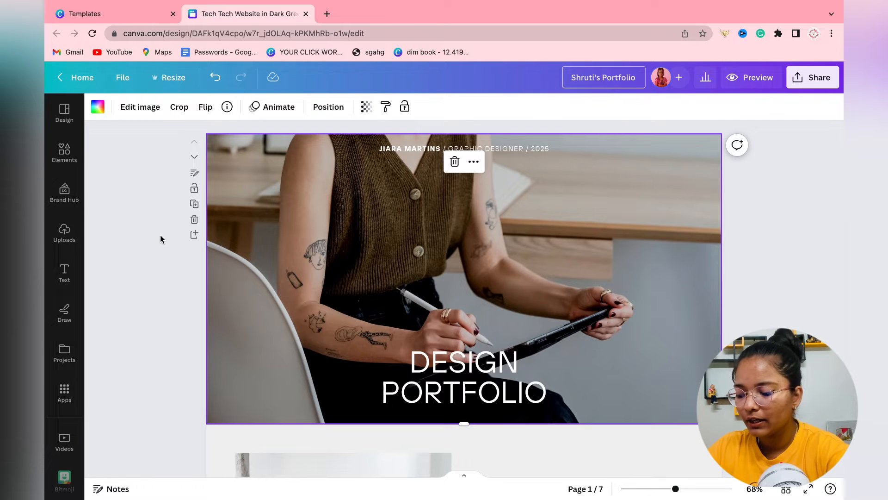
click(160, 234)
Edit the cover header line to show the owner's name with '- 2023'.
double_click(434, 148)
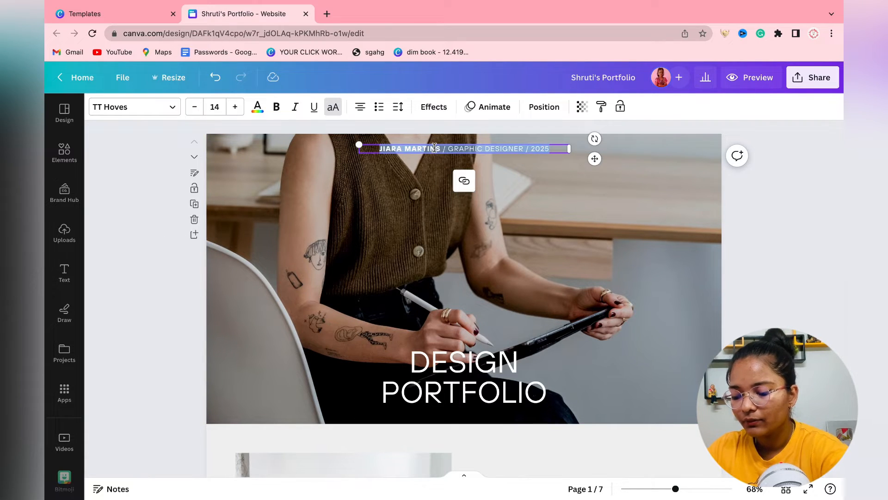
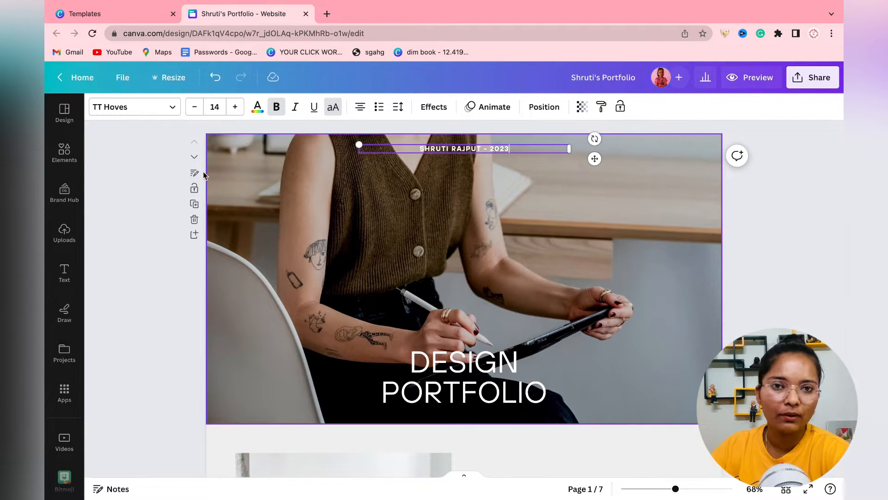
click(141, 233)
scroll(490, 331, down, 1)
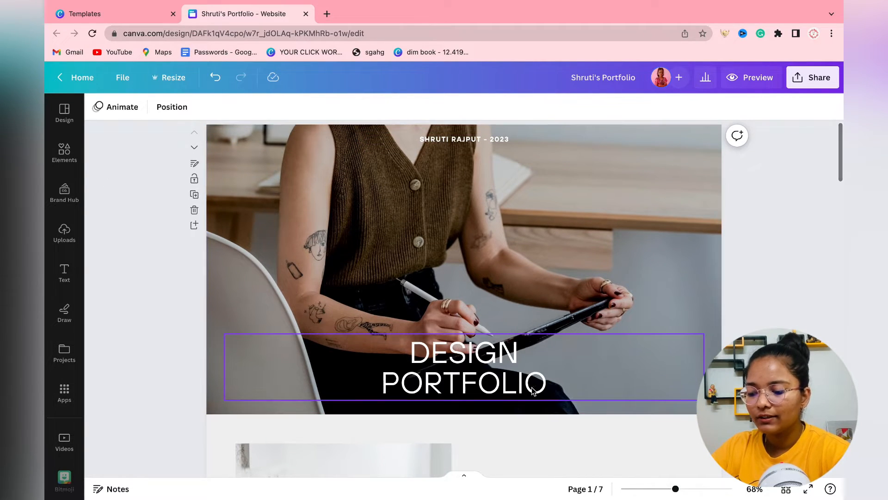
Insert 'GRAPHIC' before DESIGN so the heading reads 'GRAPHIC DESIGN PORTFOLIO'.
double_click(435, 347)
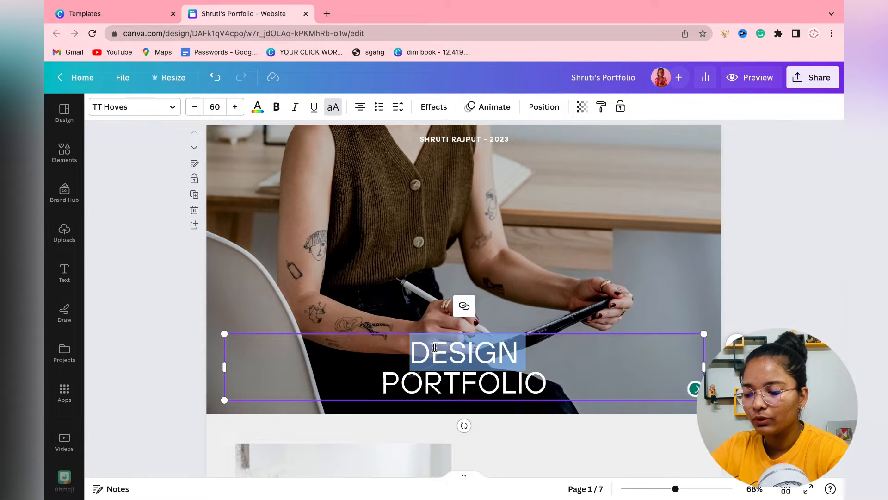
click(392, 344)
text(GRAPHIC)
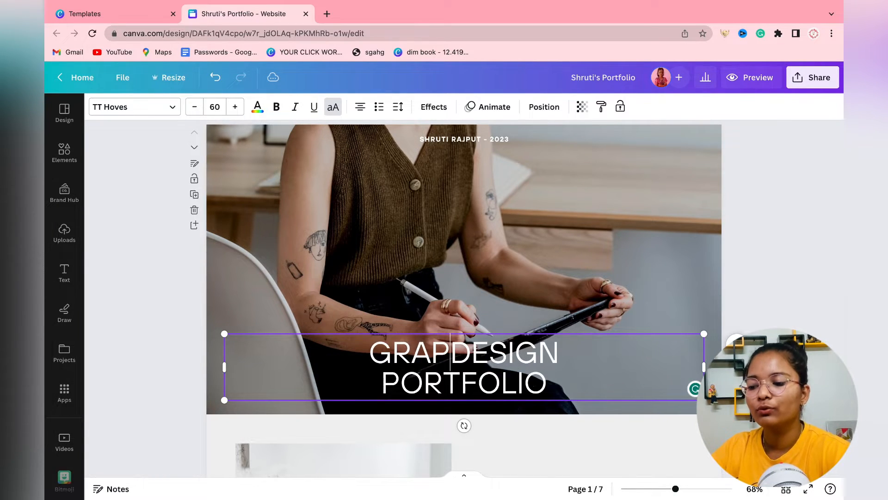
click(744, 283)
scroll(744, 284, down, 5)
scroll(722, 222, up, 6)
Search Elements photos for 'design' and add the purple CheatMonk photo to the cover page.
click(680, 242)
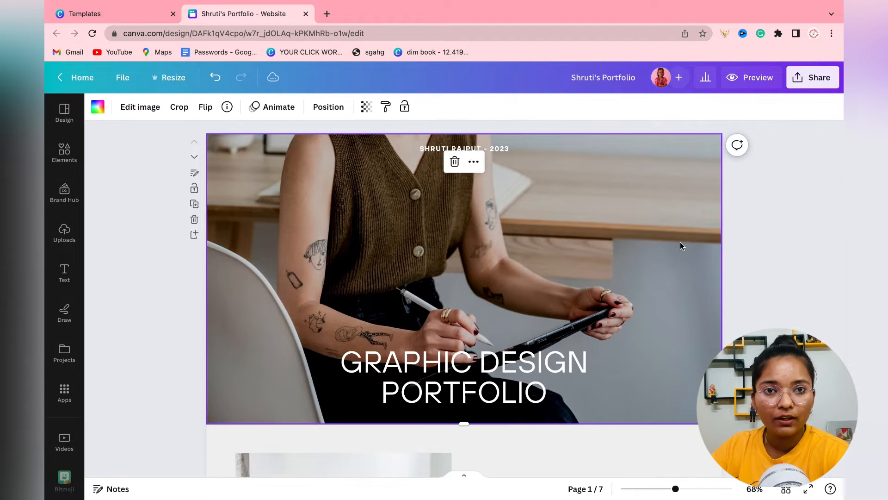
double_click(680, 243)
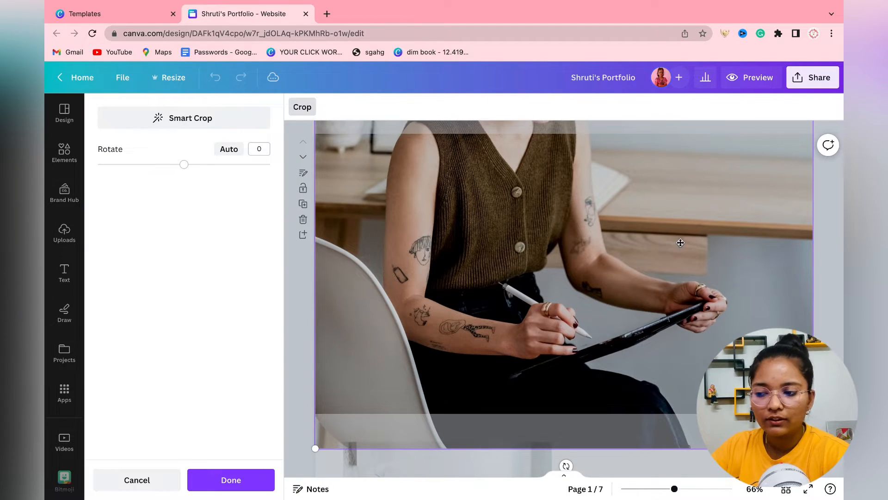
click(292, 290)
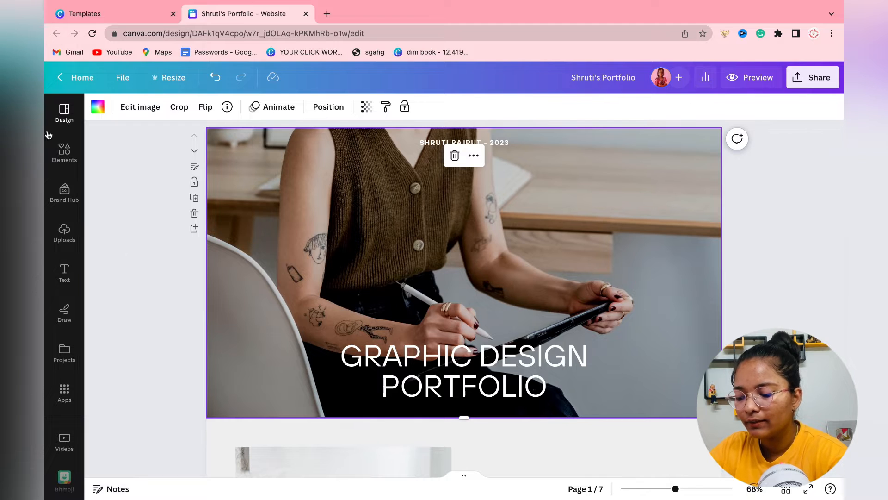
click(65, 151)
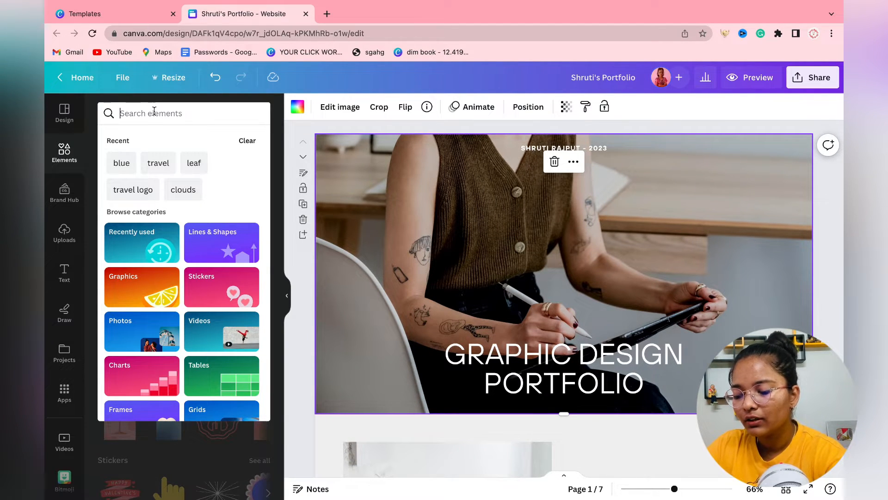
text(books)
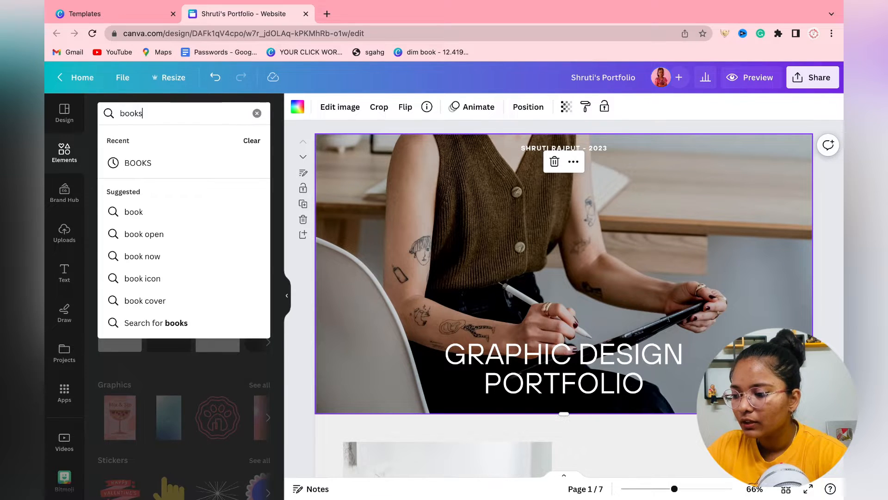
key(Return)
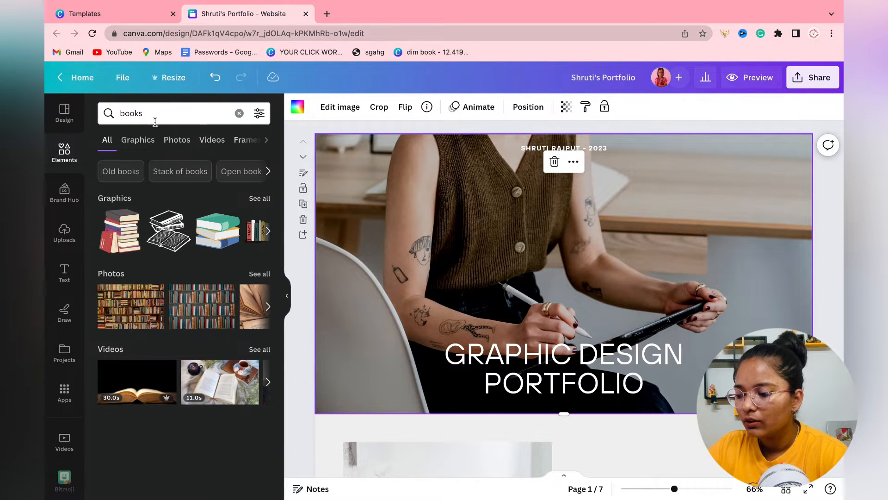
click(175, 146)
scroll(189, 353, down, 5)
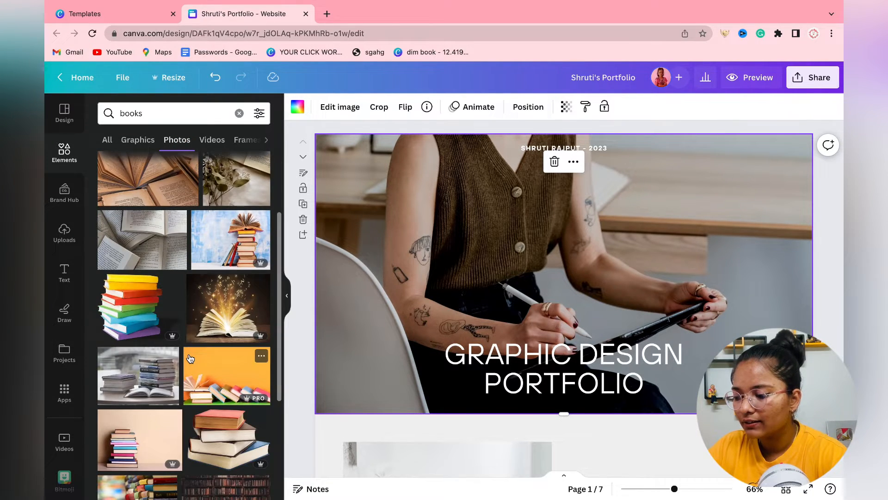
scroll(190, 358, down, 6)
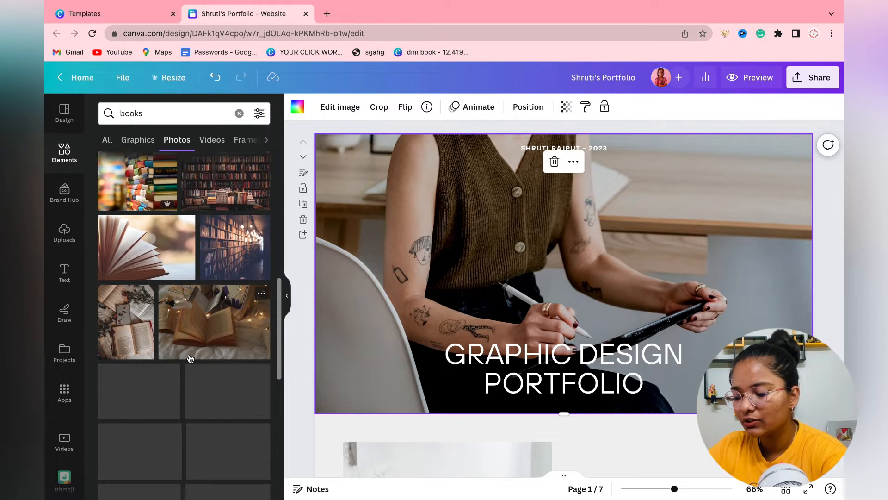
triple_click(173, 113)
text(design)
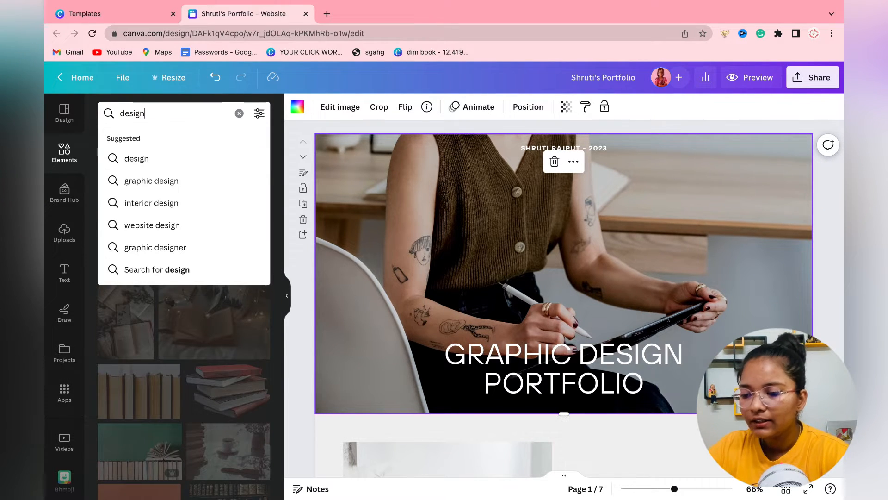
key(Return)
click(231, 406)
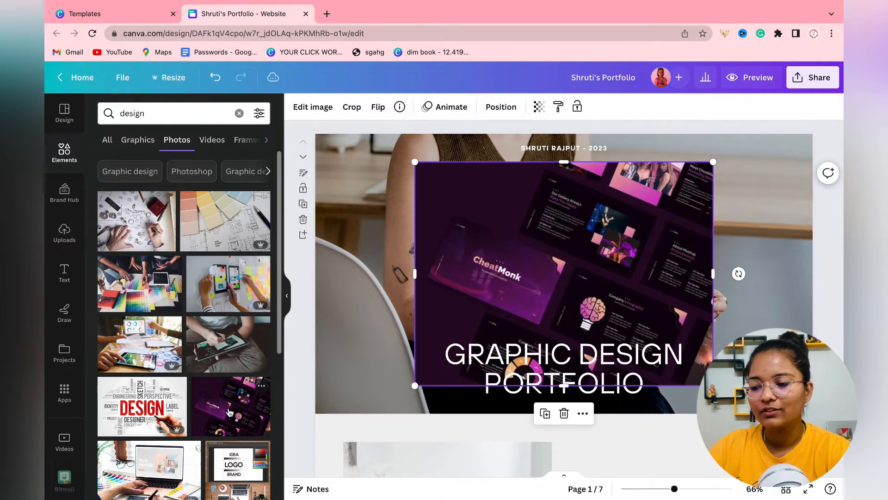
Delete the old banner photo and stretch the CheatMonk photo to fill the whole banner.
click(287, 295)
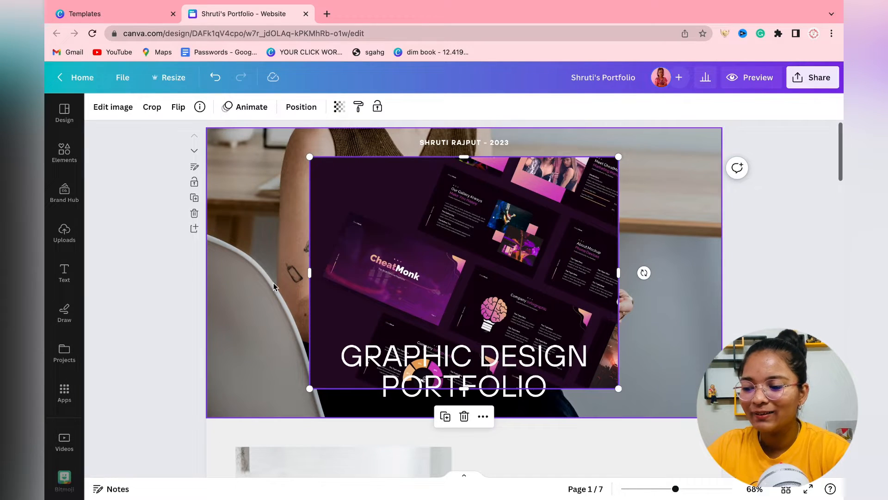
click(244, 258)
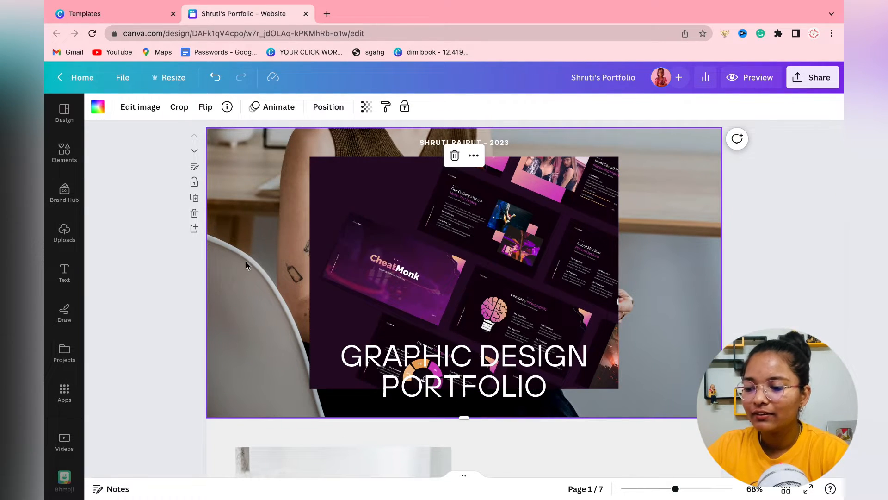
key(Delete)
drag(360, 274, 244, 237)
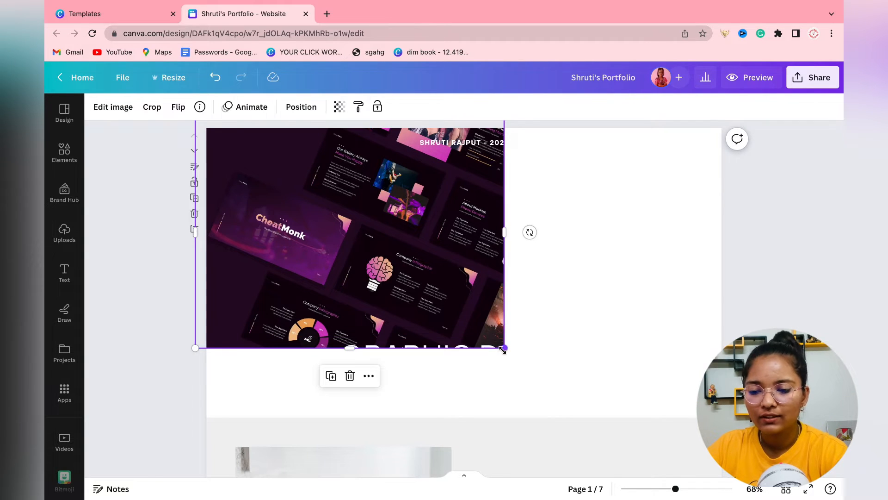
drag(504, 348, 576, 415)
drag(597, 273, 815, 273)
click(141, 197)
Lower the CheatMonk photo's transparency to about 50.
click(282, 238)
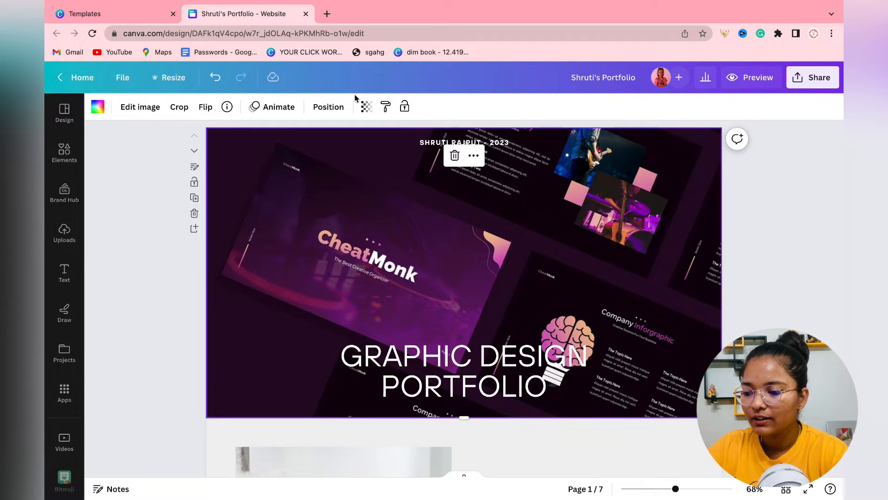
click(366, 107)
drag(302, 155, 310, 152)
Set the banner background colour to the dark olive photo swatch, after trying brown and white.
click(97, 107)
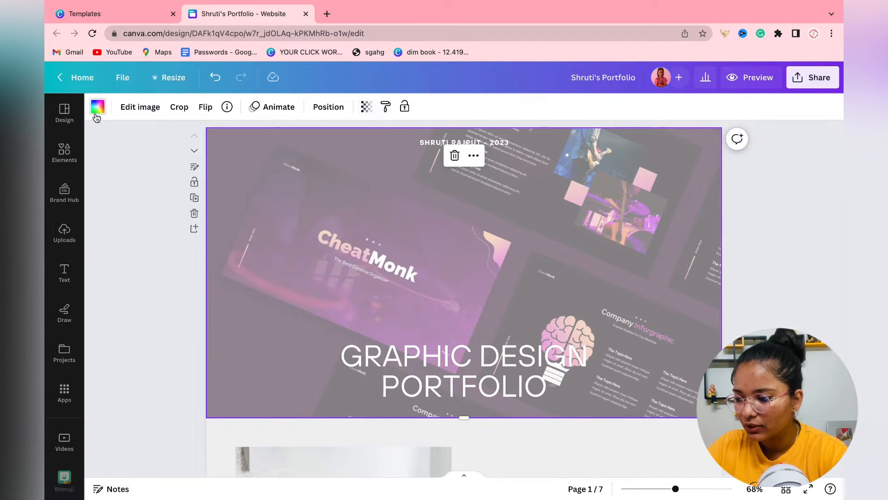
scroll(227, 354, down, 5)
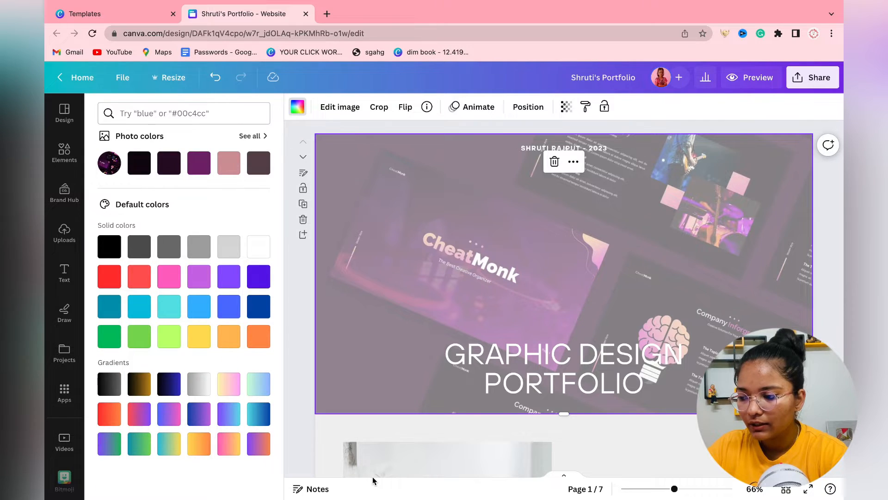
scroll(379, 398, down, 5)
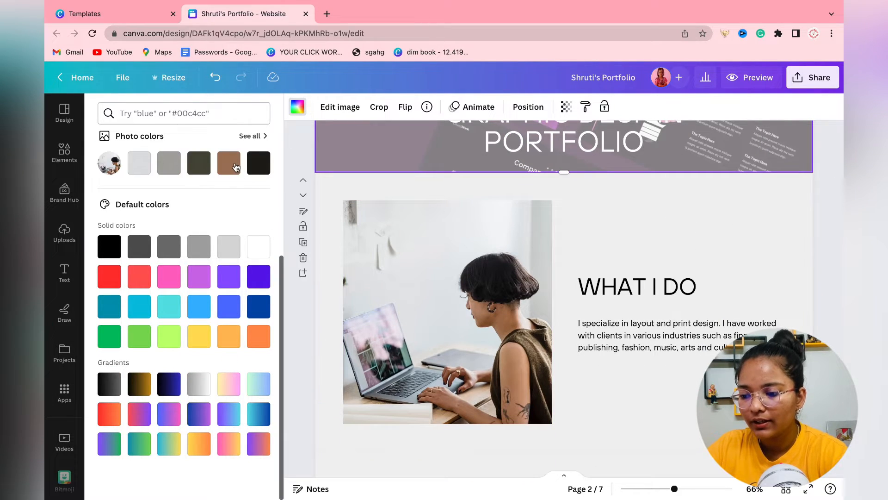
click(229, 162)
scroll(300, 235, up, 1)
scroll(299, 235, up, 4)
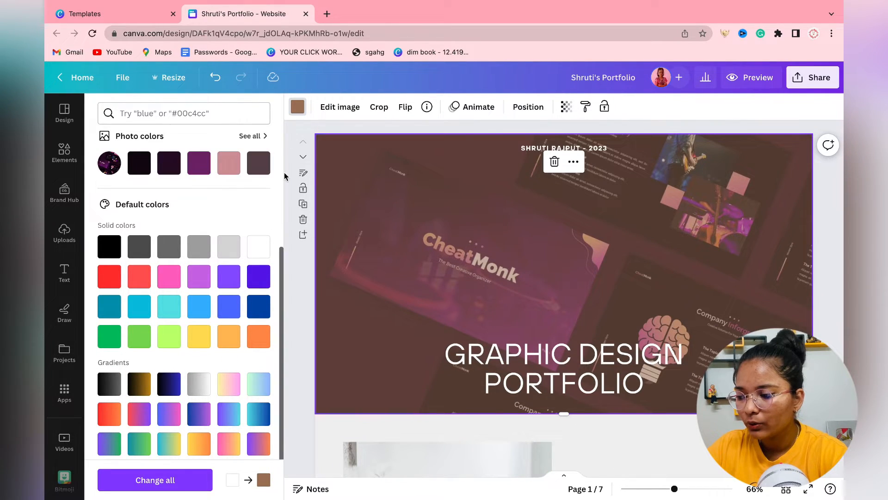
scroll(299, 259, down, 5)
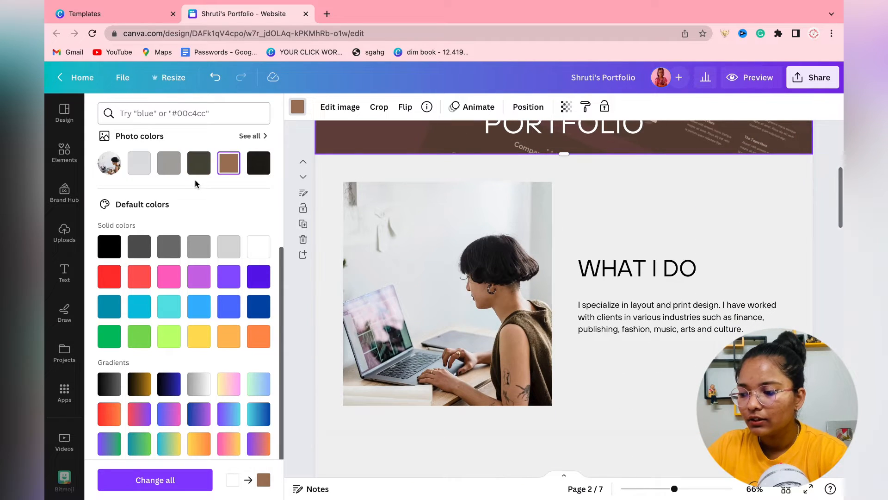
click(192, 167)
click(258, 246)
click(207, 172)
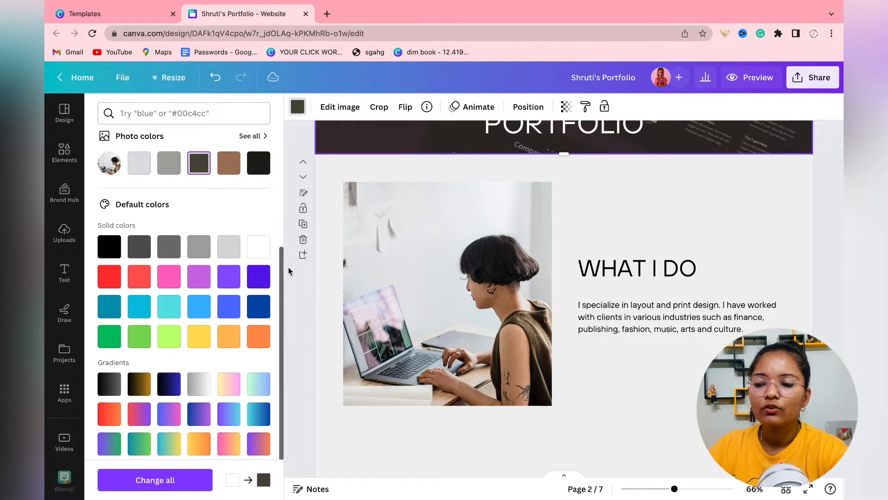
click(294, 282)
scroll(175, 300, up, 5)
scroll(664, 291, down, 7)
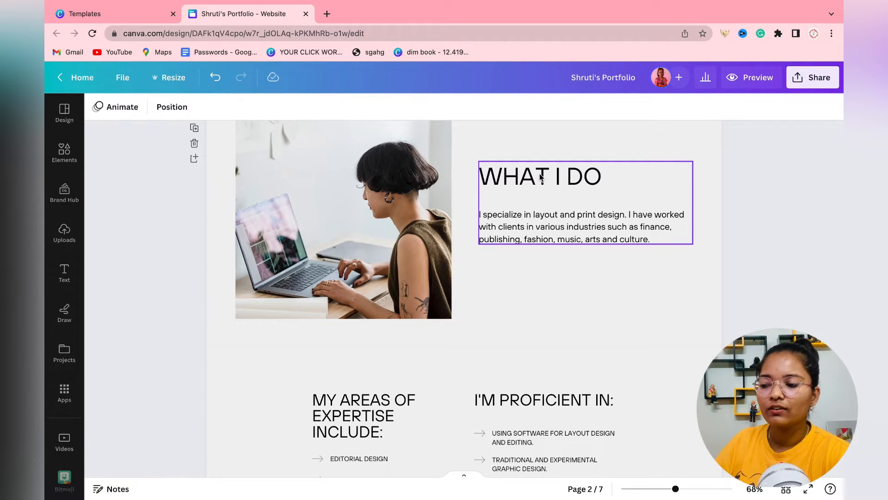
scroll(541, 176, up, 2)
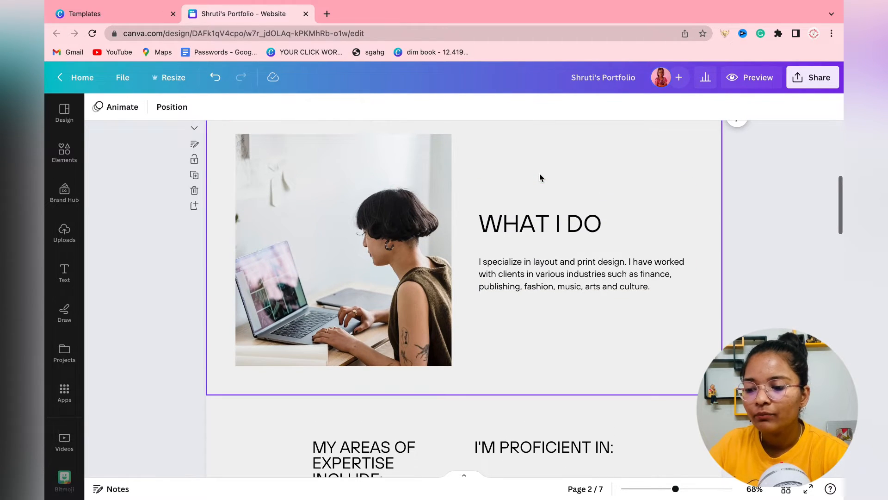
scroll(544, 210, up, 3)
click(542, 232)
double_click(542, 234)
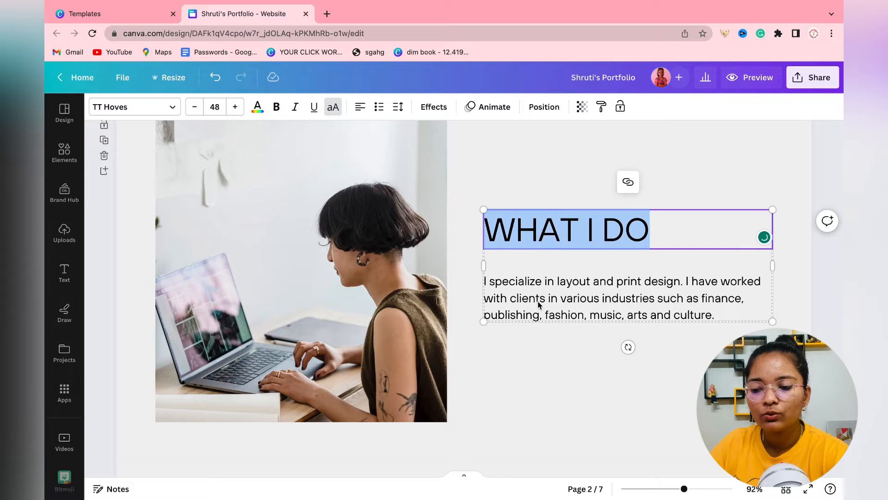
click(537, 301)
scroll(537, 301, down, 3)
scroll(369, 299, up, 1)
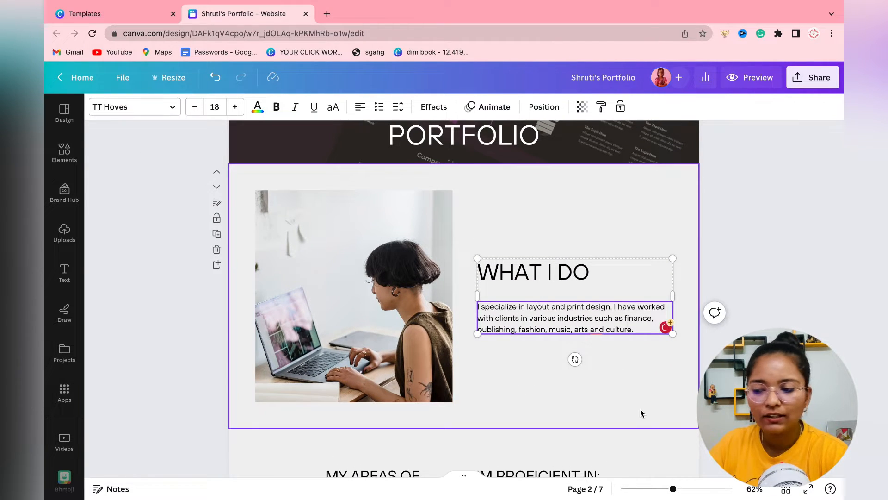
scroll(640, 410, down, 6)
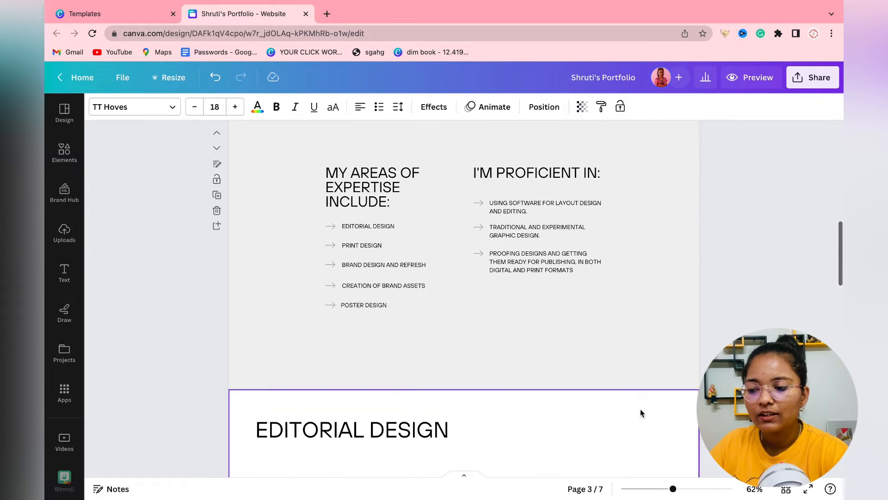
scroll(535, 276, up, 2)
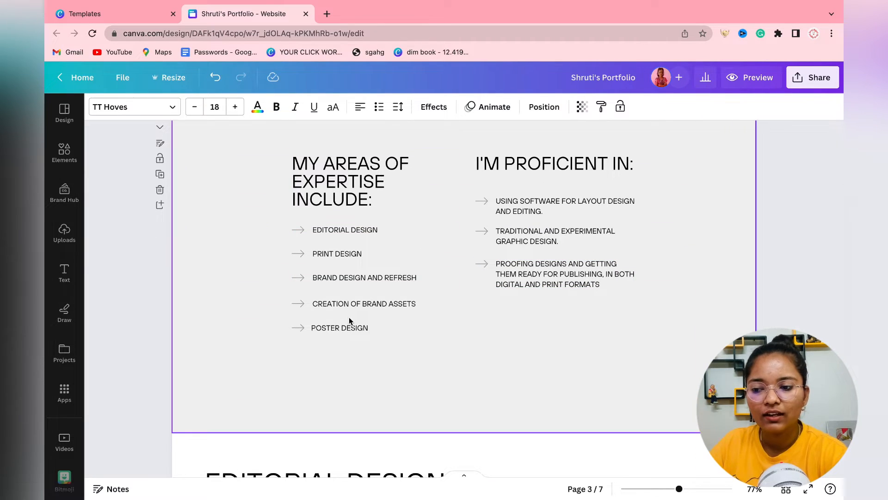
scroll(623, 263, up, 1)
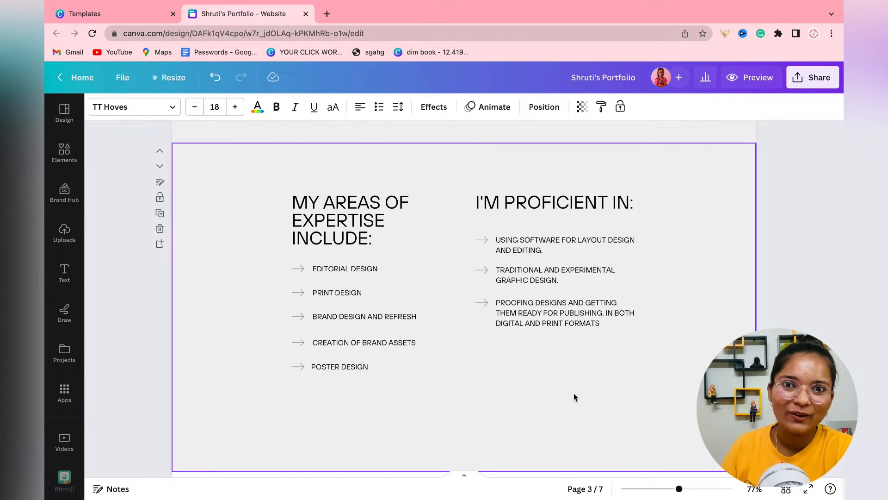
scroll(573, 397, down, 10)
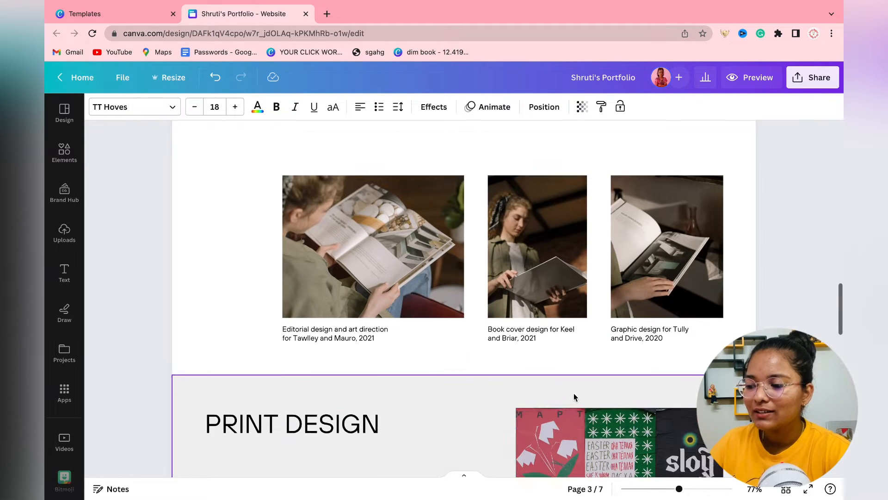
scroll(573, 448, up, 3)
Change the EDITORIAL DESIGN heading to 'MY BEST WORKS'.
click(304, 211)
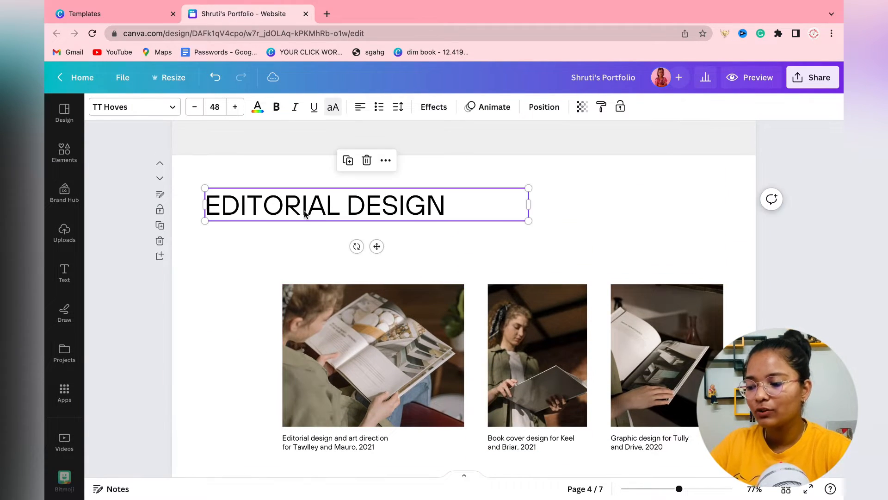
click(304, 211)
text(MY)
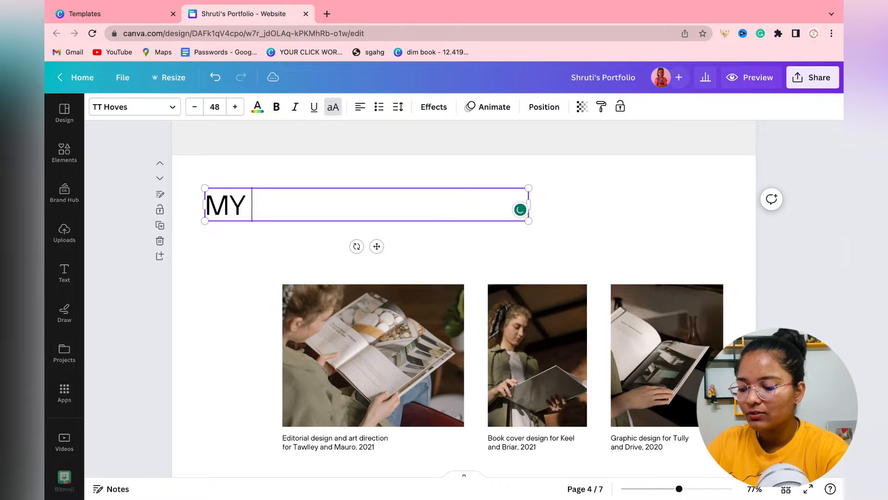
text( BEST WOR)
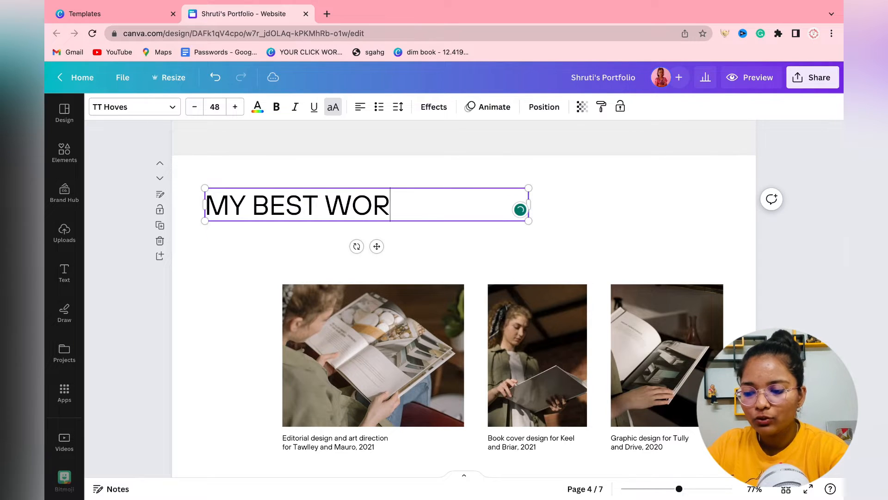
text(KS)
Move the three work photos up and left, then reposition and select the first caption's text.
drag(179, 300, 631, 409)
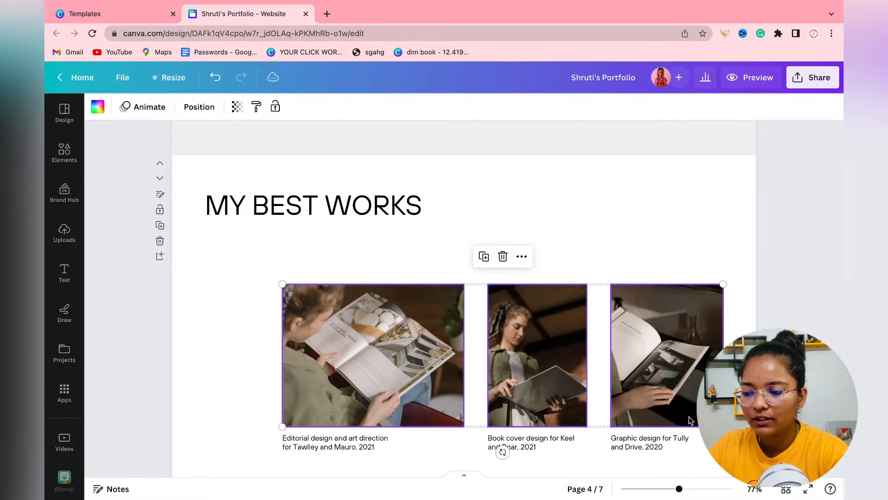
drag(689, 416, 611, 365)
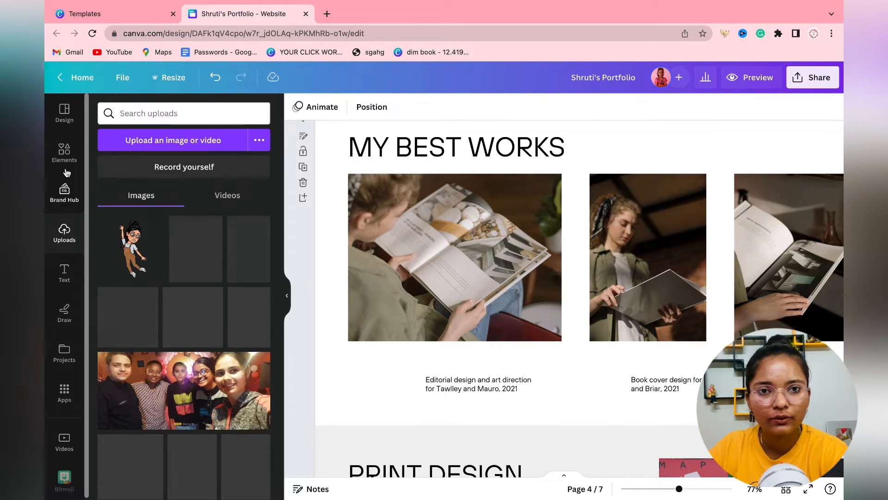
click(70, 157)
click(288, 308)
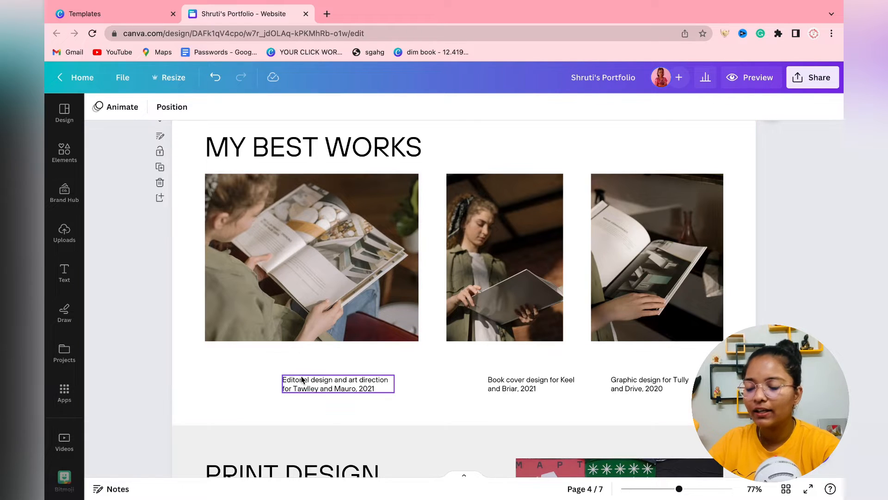
drag(301, 375, 274, 366)
double_click(274, 366)
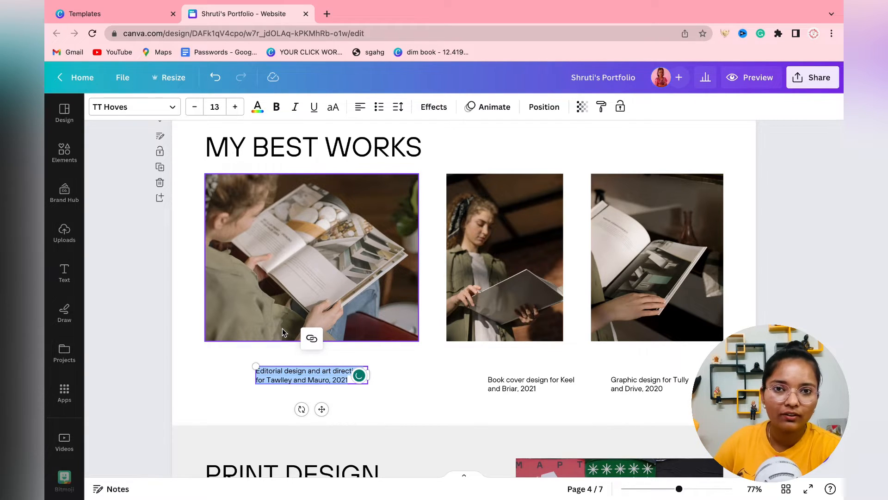
scroll(278, 317, down, 8)
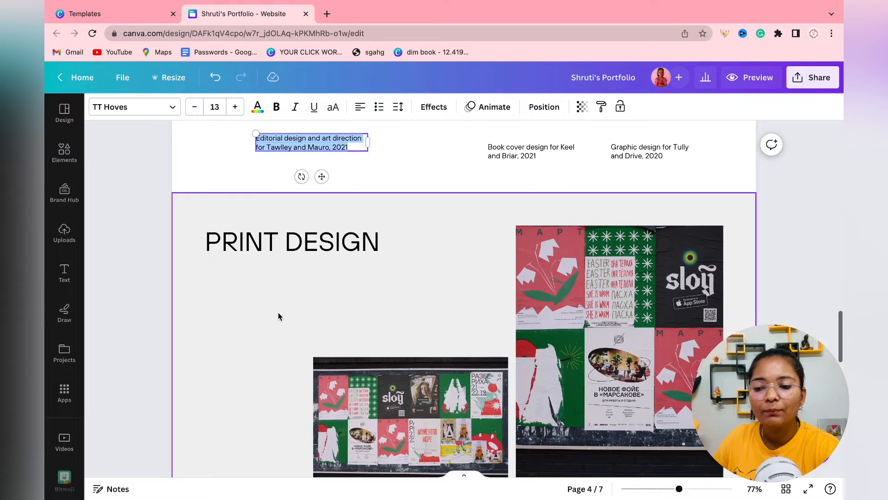
scroll(351, 310, up, 2)
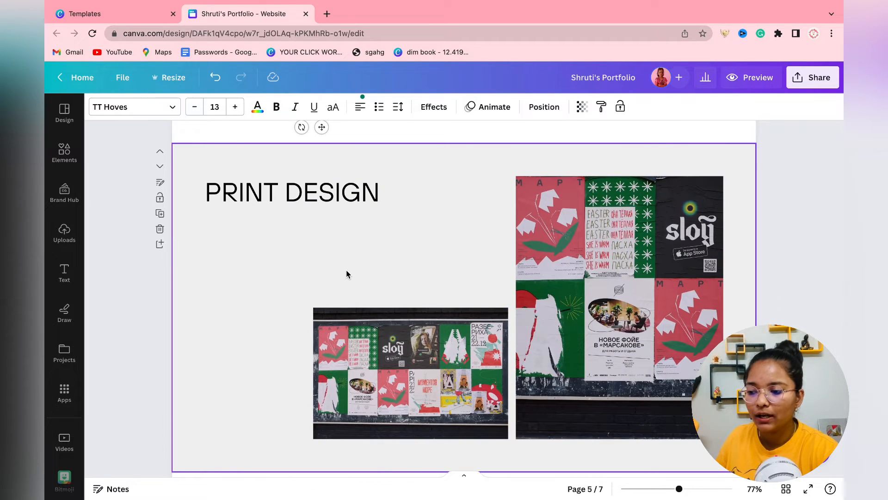
scroll(346, 270, up, 15)
scroll(351, 265, down, 5)
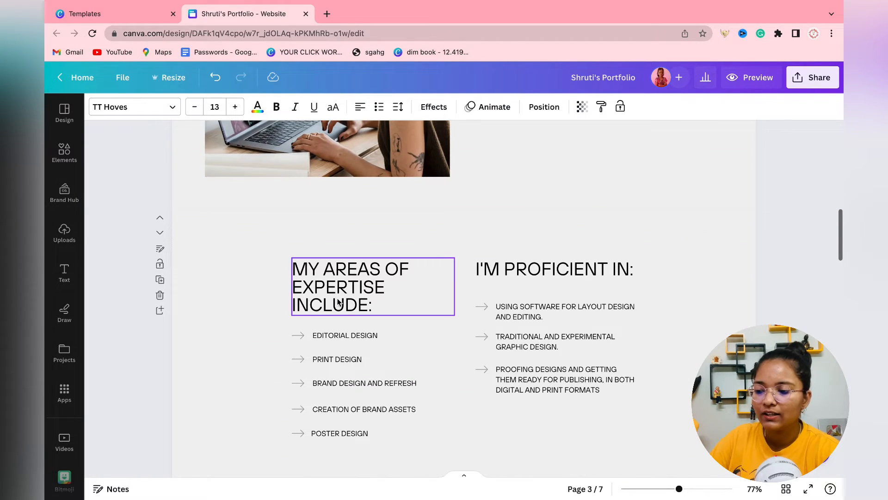
scroll(391, 403, down, 15)
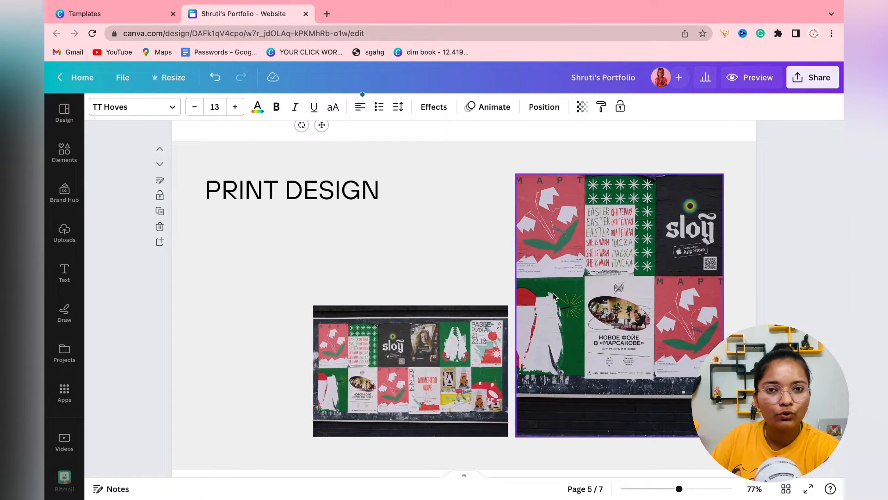
click(284, 329)
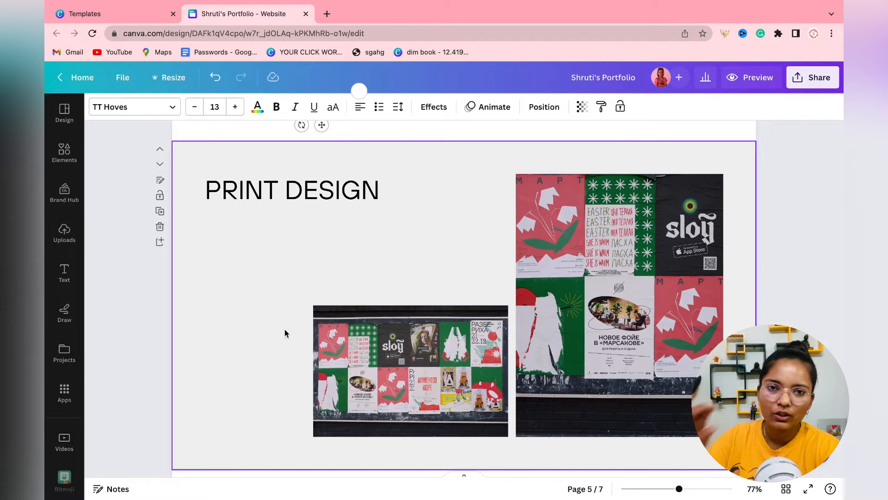
scroll(224, 266, up, 1)
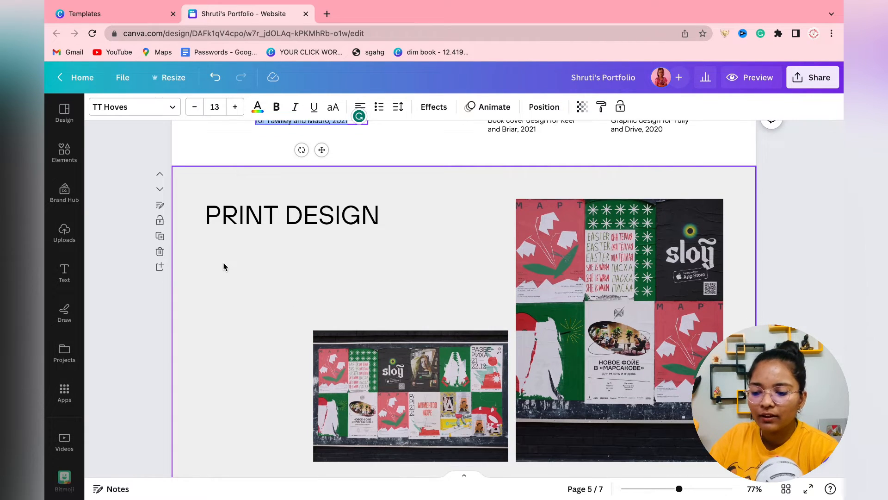
scroll(224, 266, down, 8)
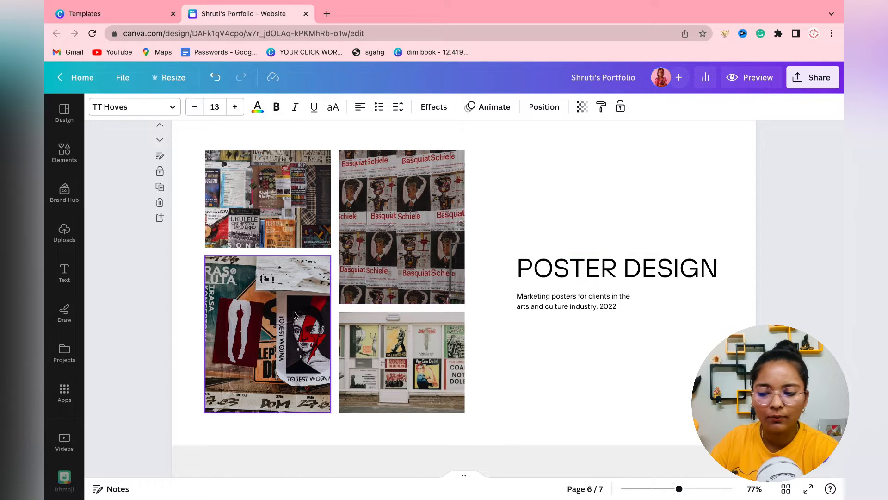
scroll(681, 344, down, 7)
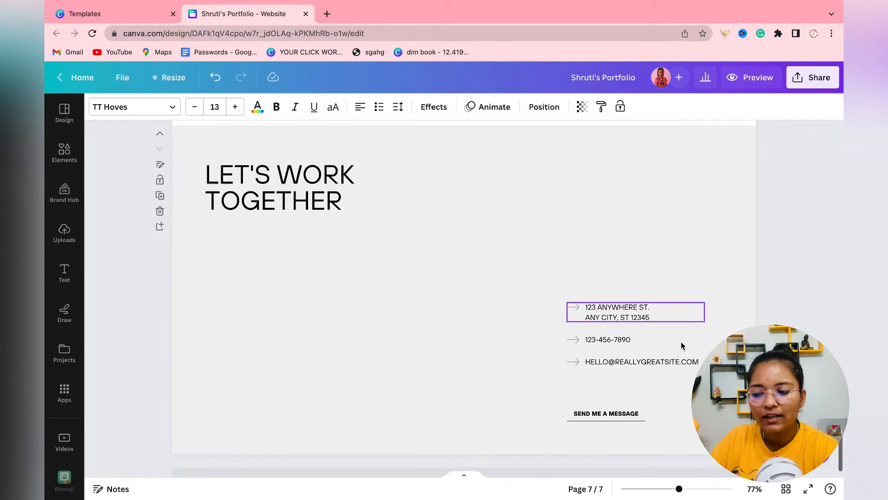
scroll(681, 342, up, 15)
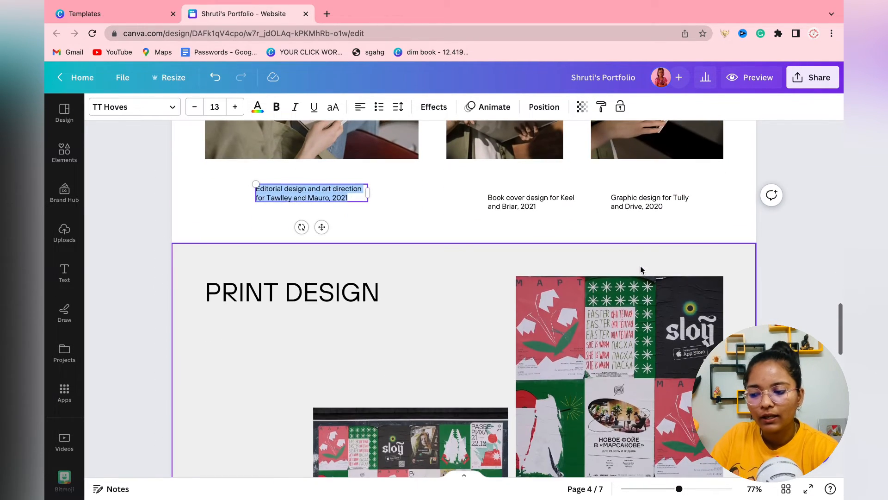
scroll(640, 266, down, 8)
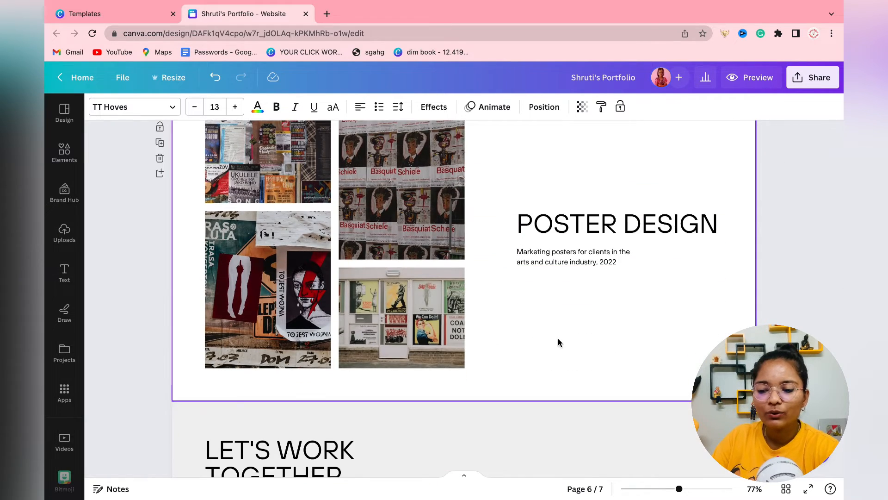
scroll(558, 340, down, 5)
click(617, 327)
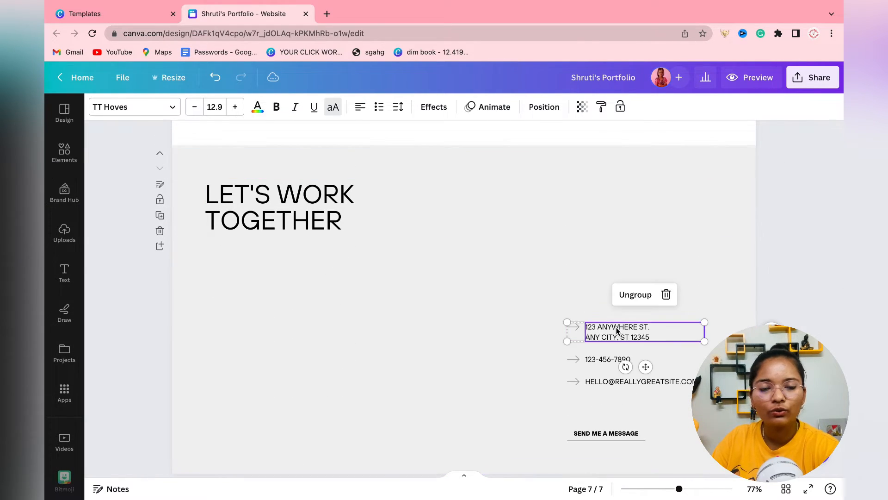
double_click(617, 327)
click(491, 387)
scroll(489, 385, down, 1)
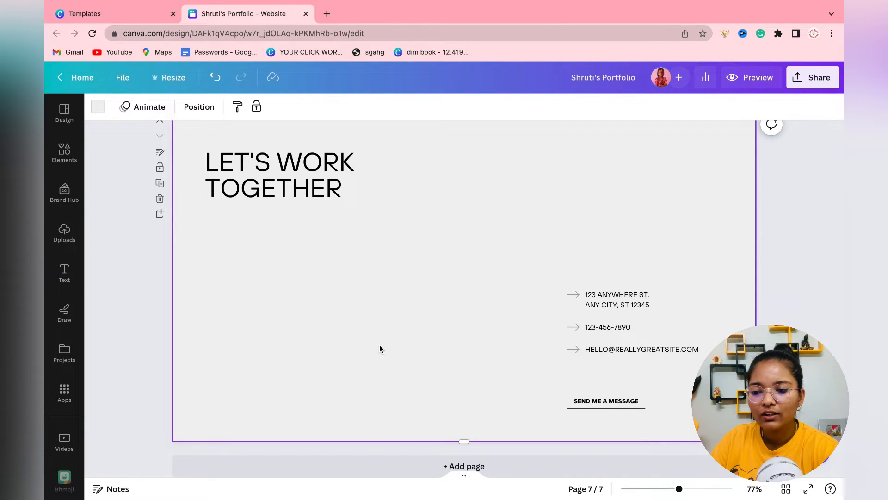
scroll(379, 349, up, 20)
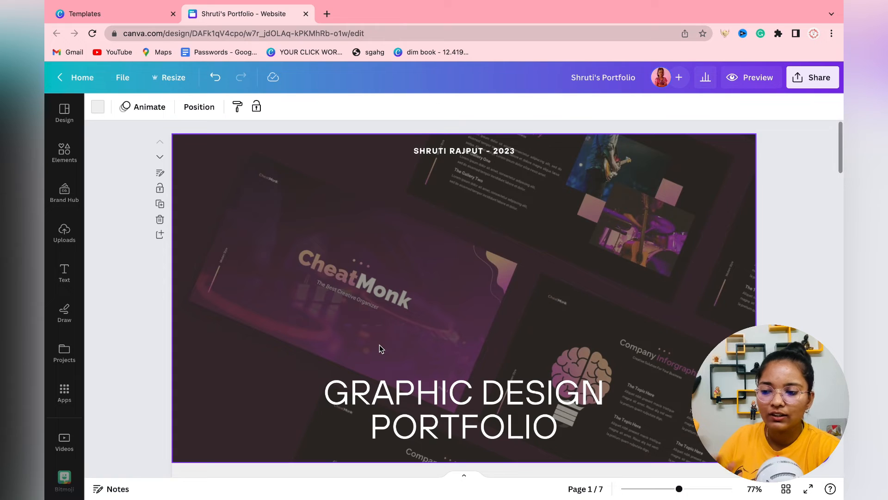
scroll(379, 337, down, 20)
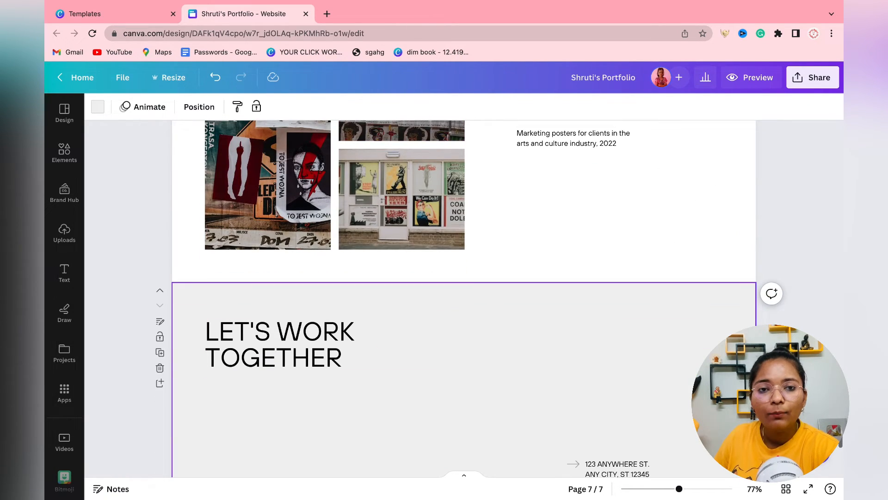
scroll(721, 248, up, 20)
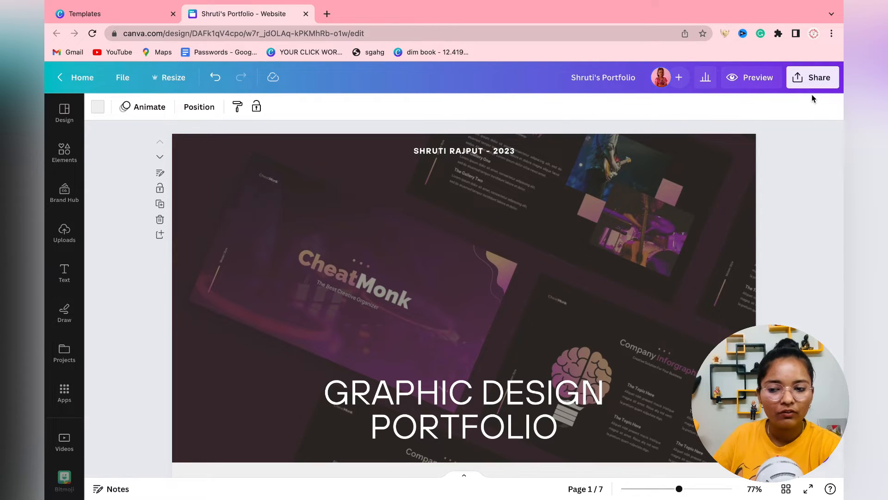
Preview the portfolio as a website without navigation, then return to the editor.
click(753, 78)
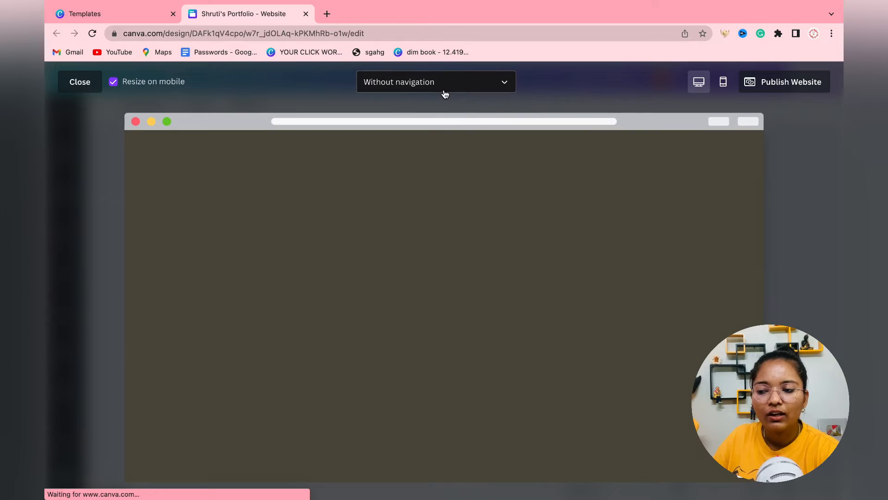
click(444, 91)
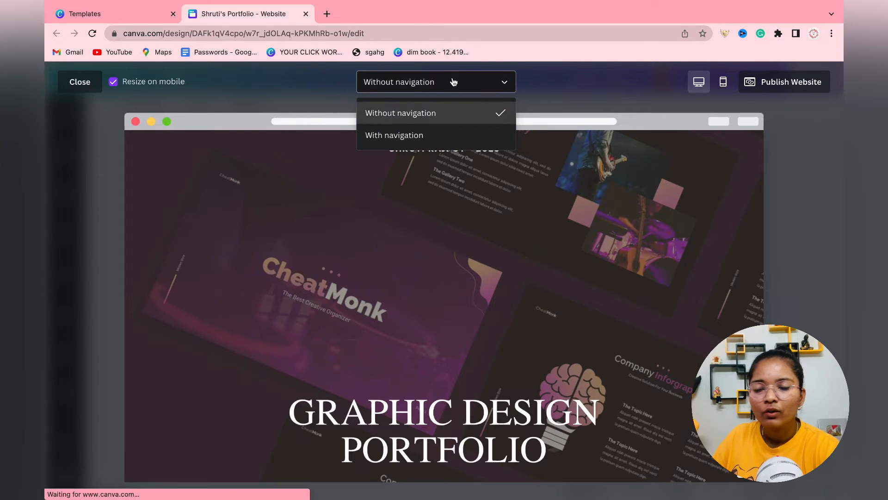
click(453, 82)
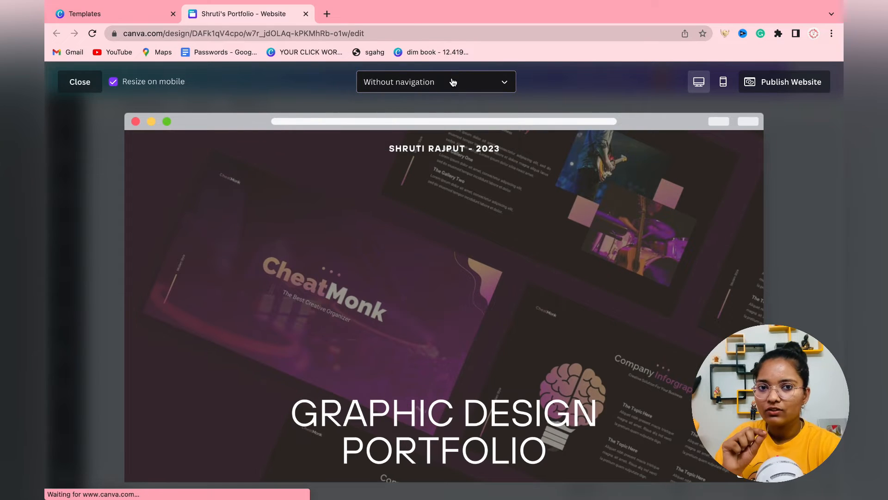
click(80, 82)
Go to page 7 and clear the Elements search box for a new search.
scroll(583, 258, down, 6)
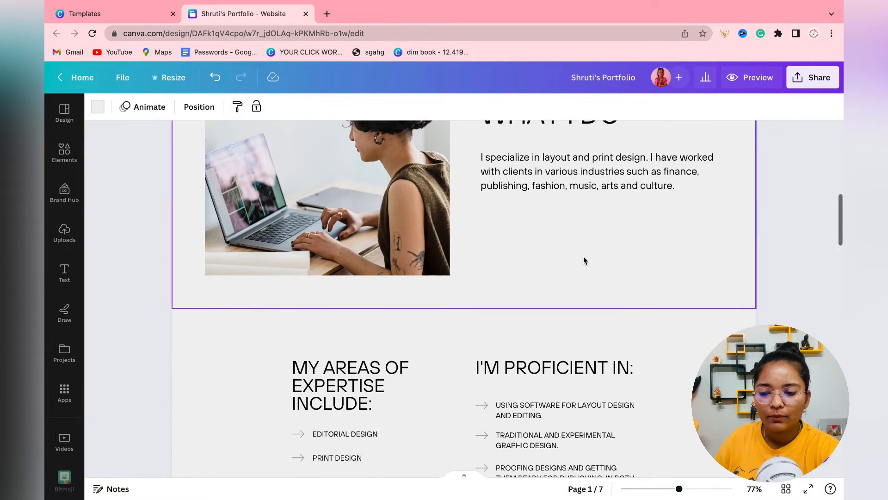
scroll(584, 260, up, 2)
scroll(583, 260, down, 20)
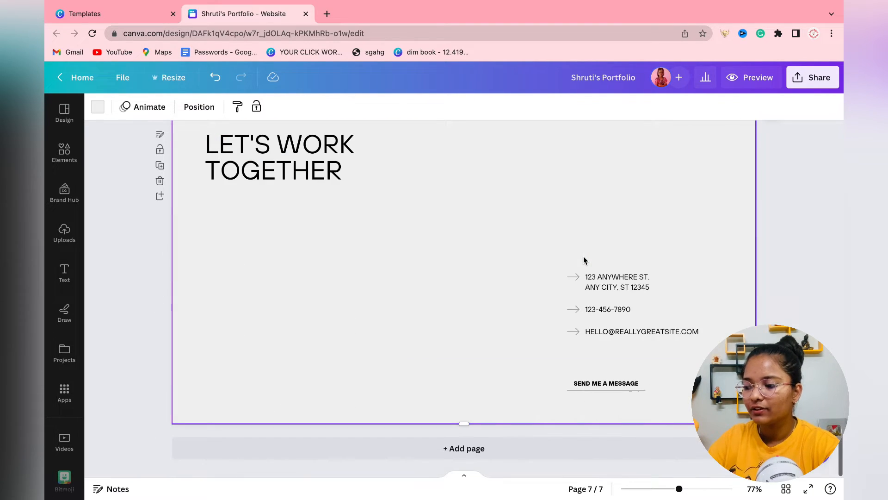
click(64, 151)
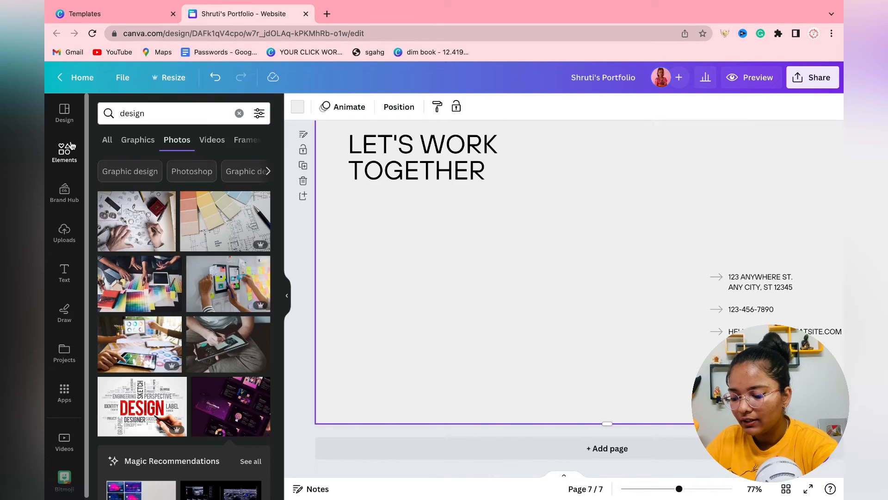
double_click(155, 113)
Add a small black Instagram graphic to the page's bottom-left corner.
text(instagram)
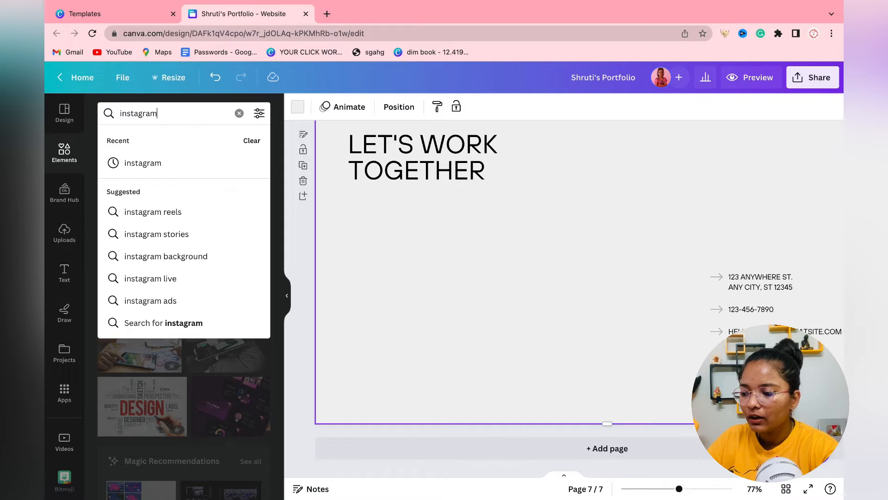
key(Return)
click(137, 139)
click(243, 218)
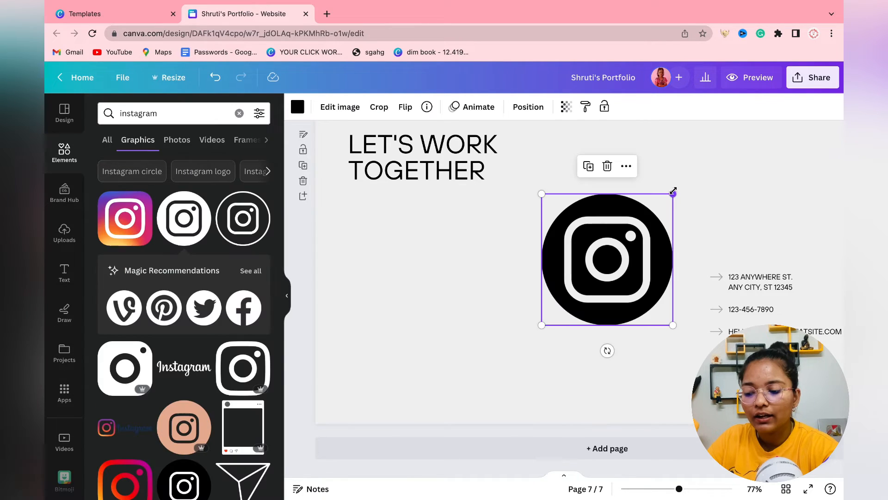
drag(674, 193, 570, 278)
drag(560, 312, 363, 404)
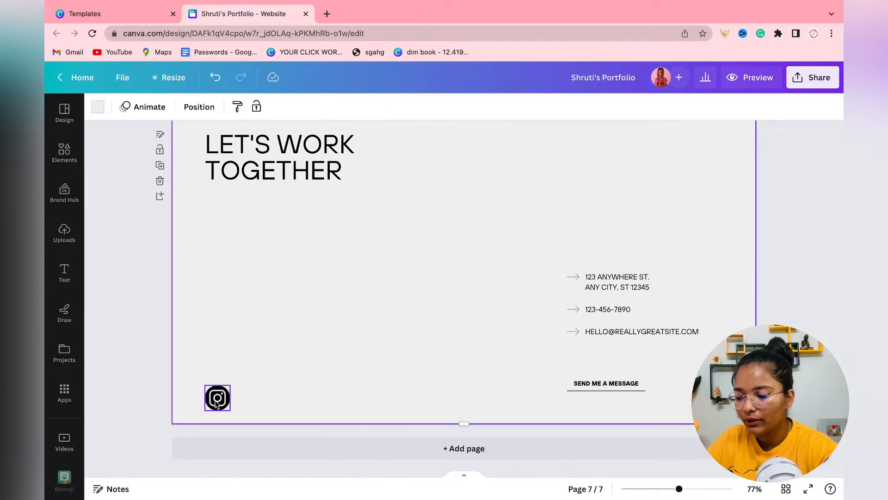
right_click(213, 393)
click(259, 403)
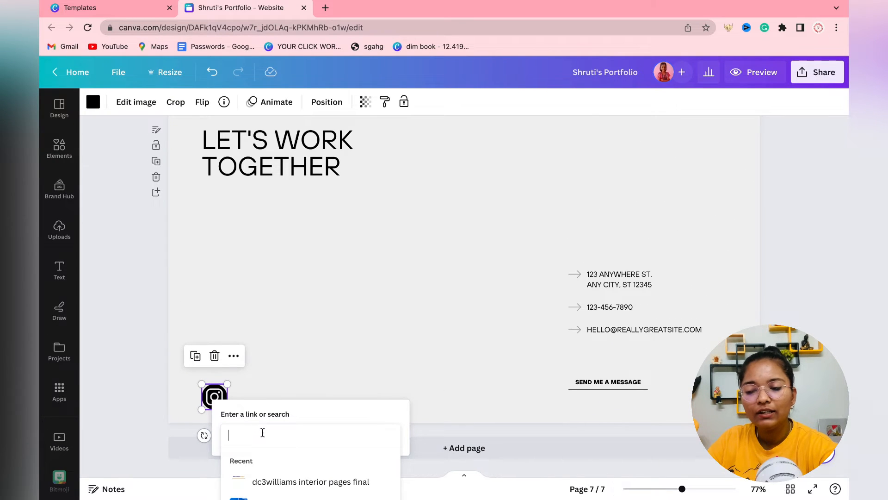
text(https://www.instagram.com/)
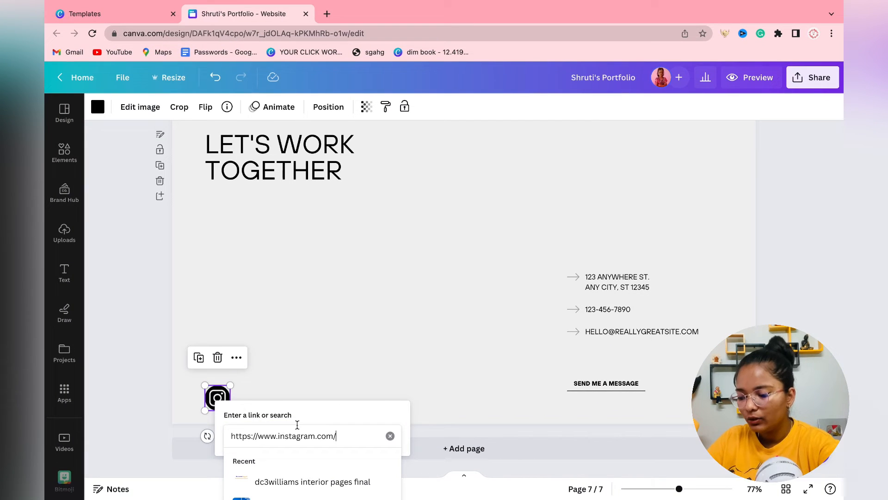
key(Return)
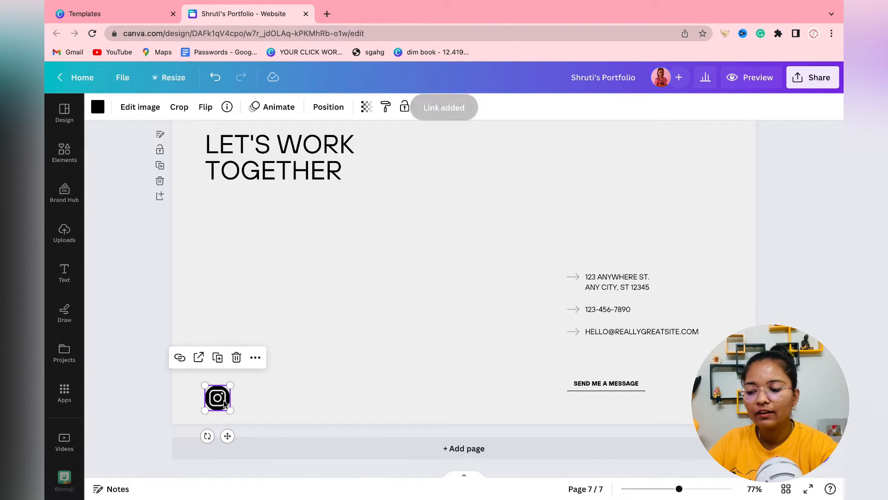
drag(223, 399, 224, 395)
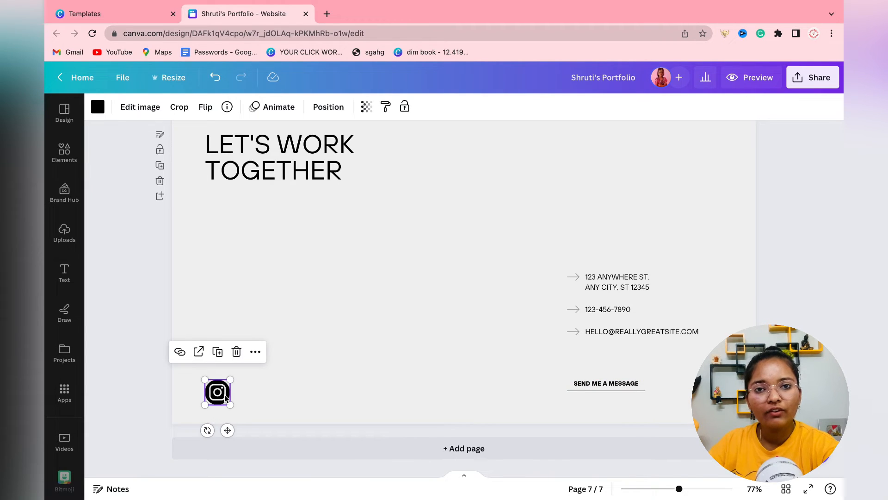
click(264, 392)
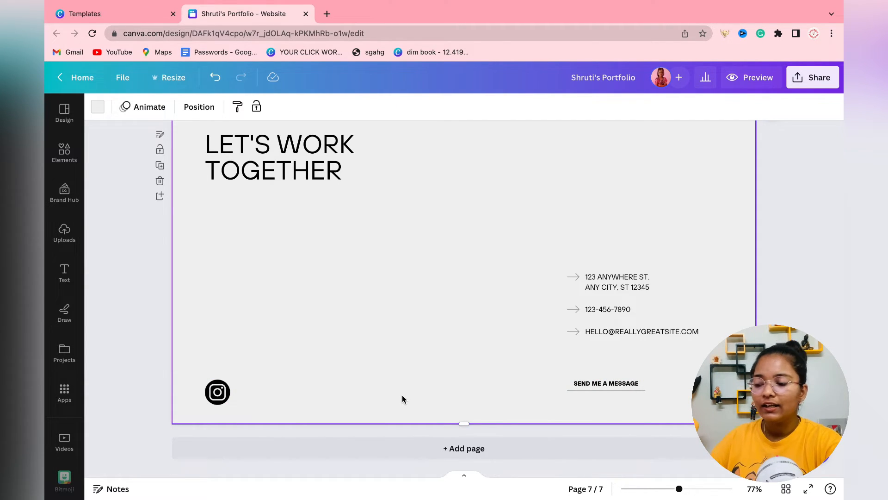
Check the title page's name header and dark background image, then preview the website.
scroll(398, 391, up, 20)
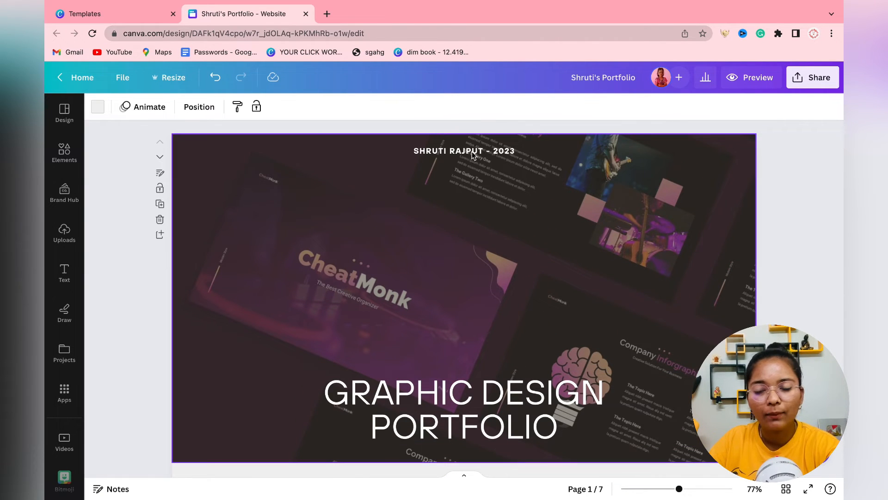
click(458, 154)
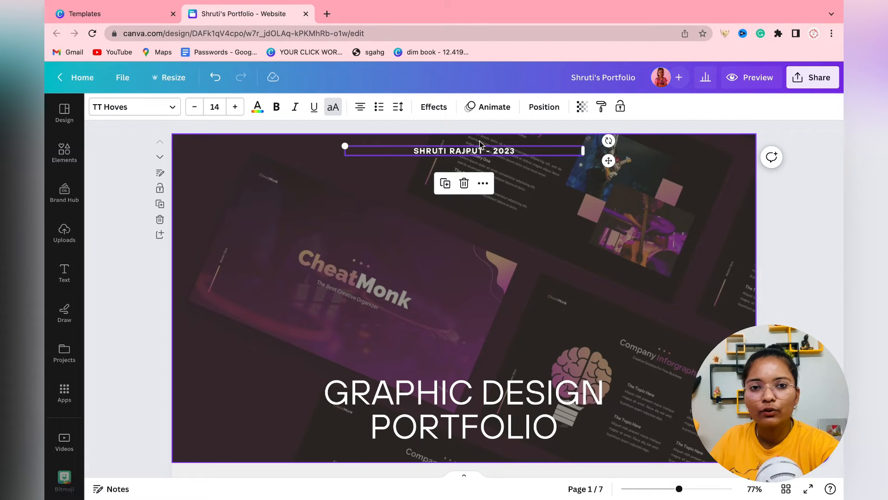
click(447, 228)
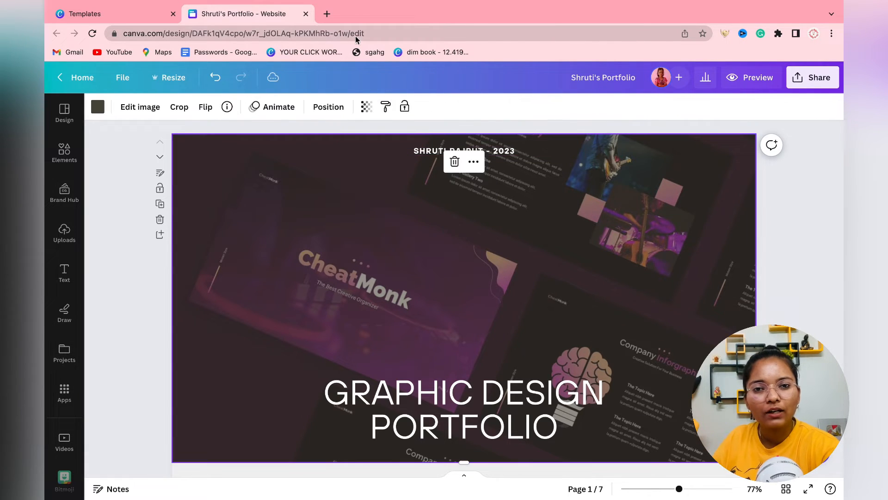
click(328, 16)
click(280, 20)
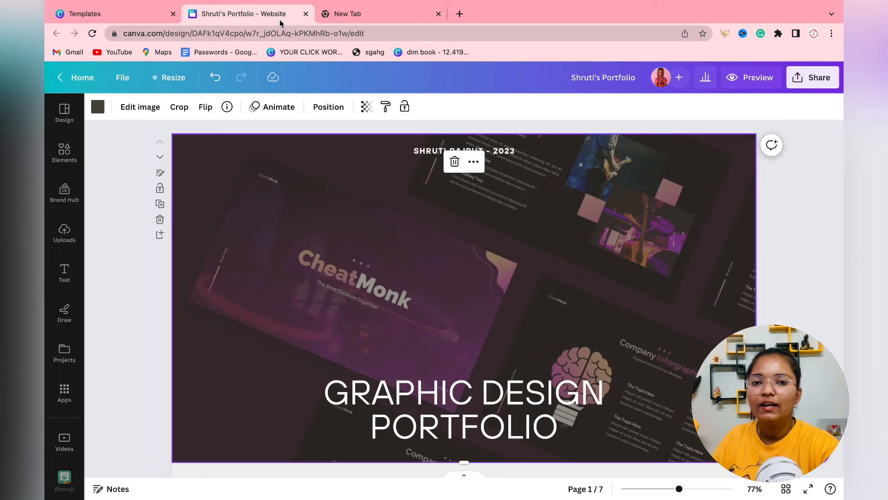
click(437, 15)
click(151, 322)
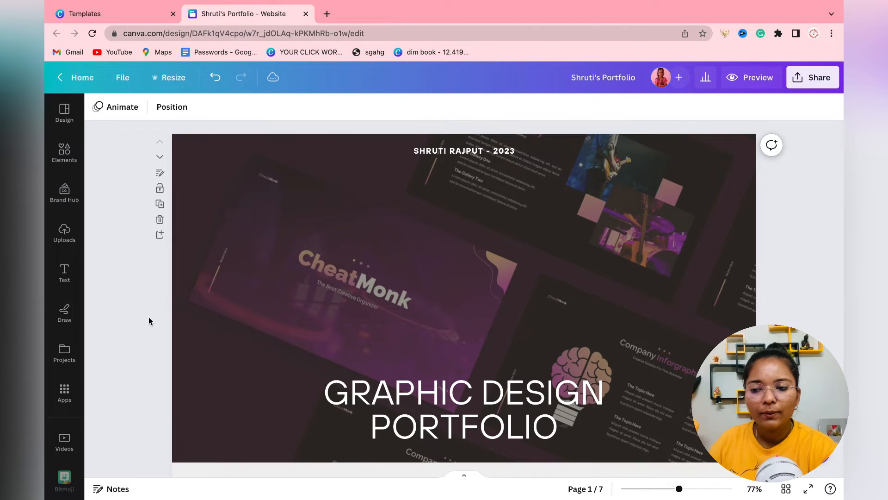
click(741, 79)
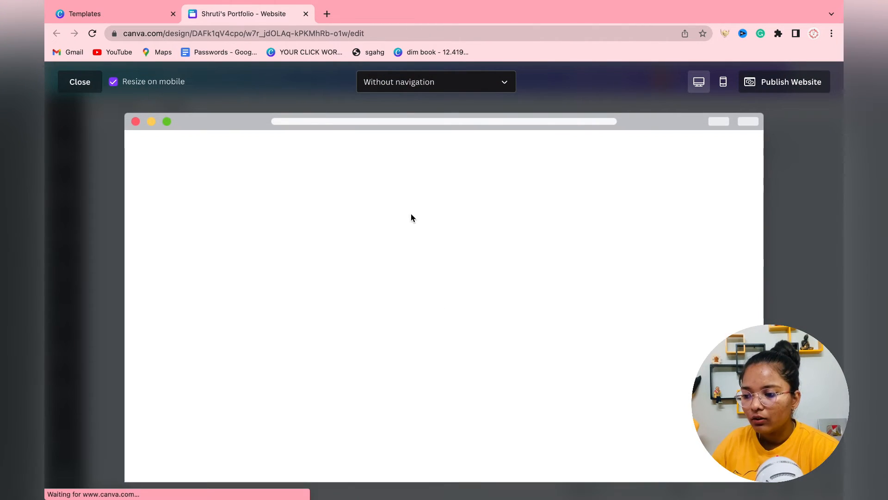
scroll(324, 308, down, 20)
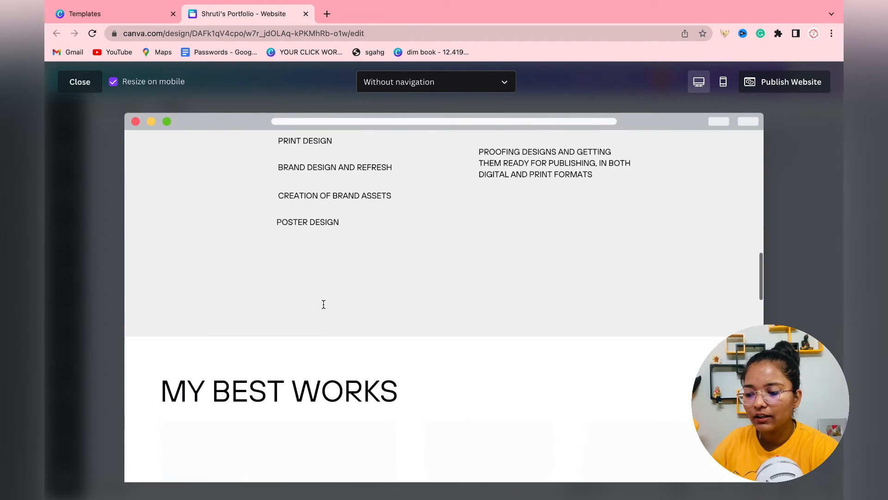
scroll(324, 308, up, 20)
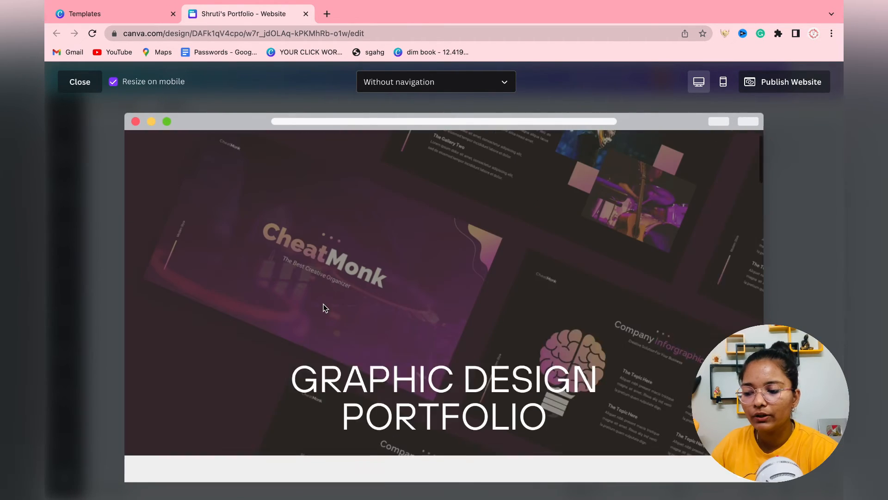
scroll(324, 307, down, 10)
scroll(324, 308, down, 10)
scroll(324, 307, up, 20)
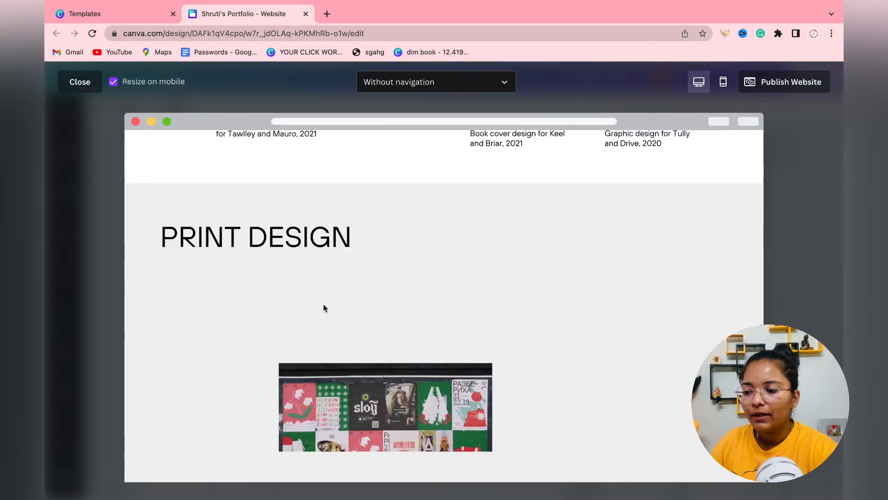
click(731, 88)
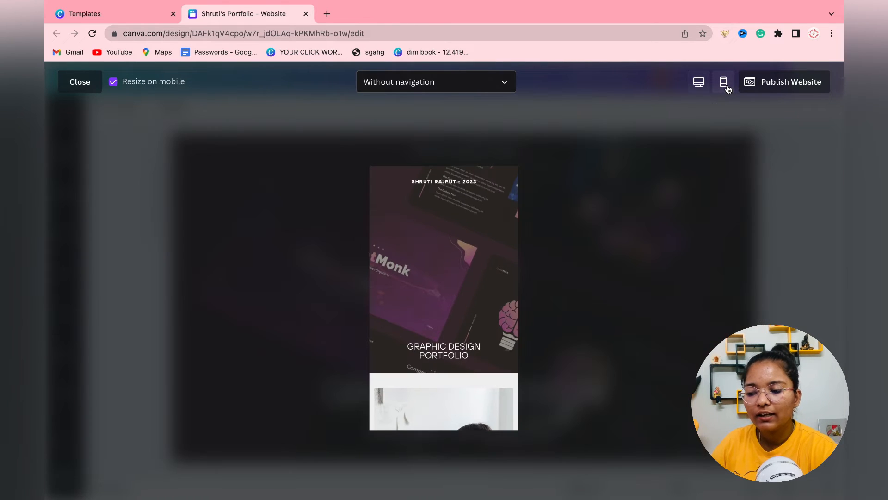
scroll(474, 365, down, 20)
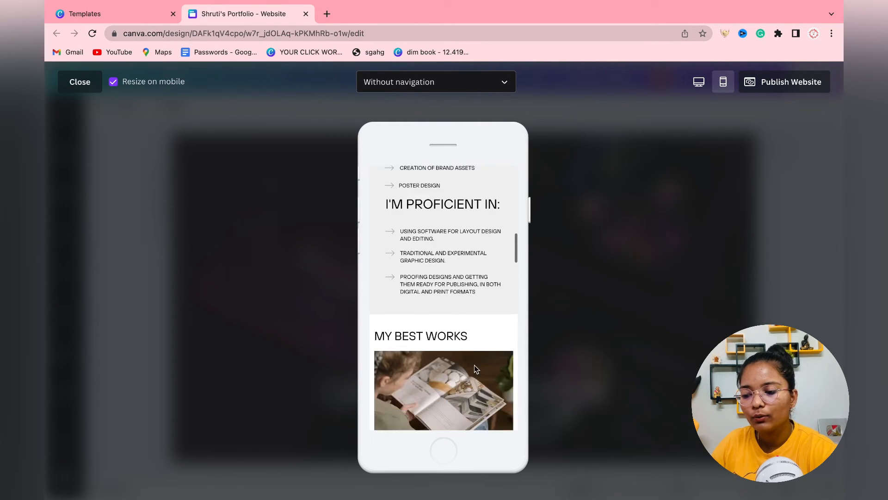
scroll(474, 365, down, 5)
scroll(473, 365, up, 15)
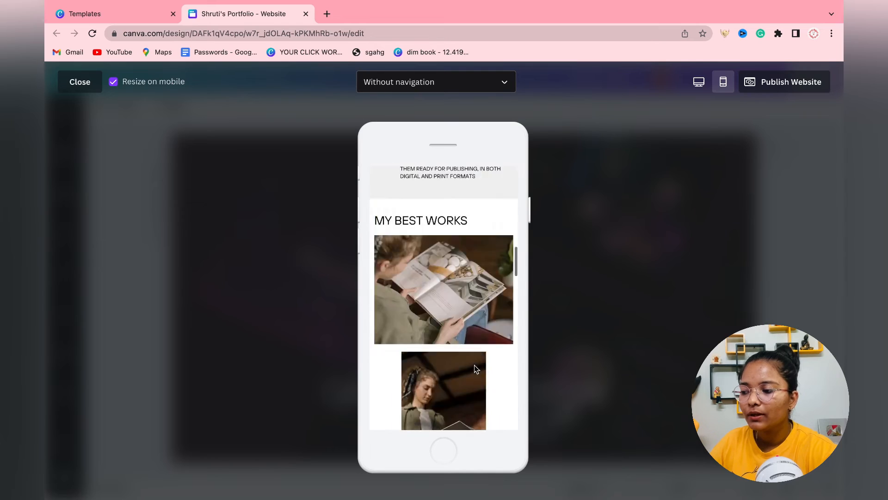
click(79, 85)
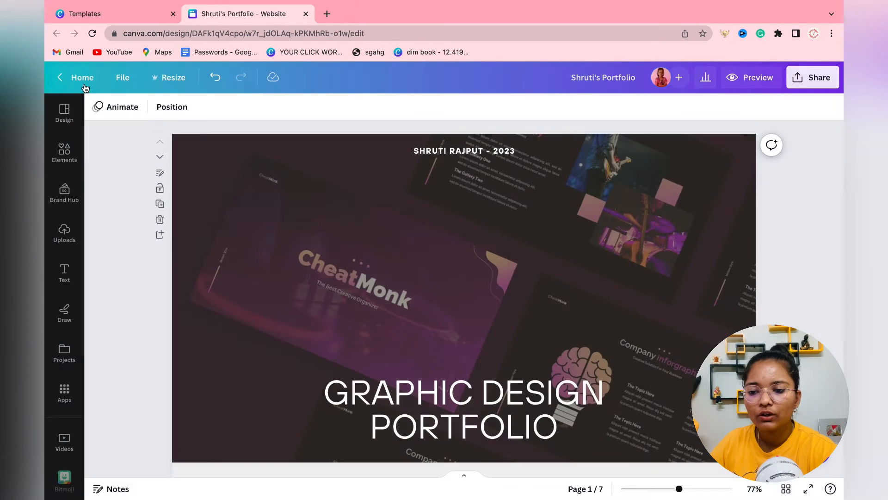
Publish the design as a website on a free canva.site domain with description 'Portfolio website'.
click(828, 87)
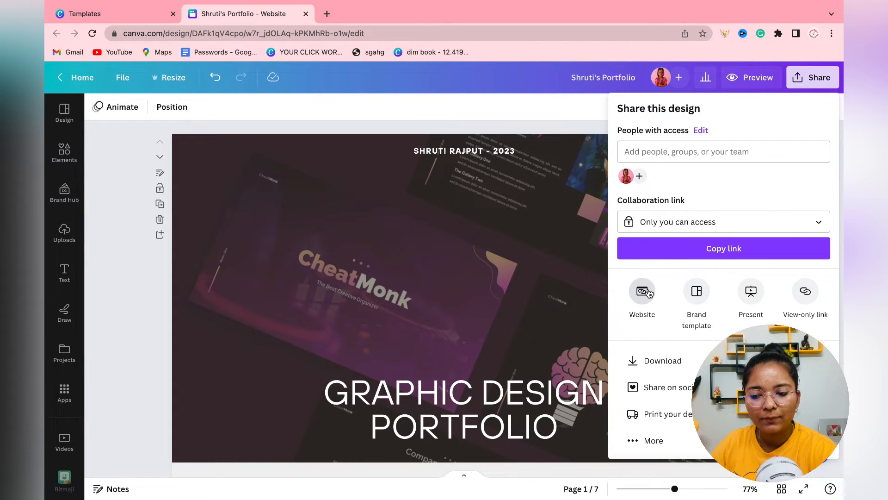
click(645, 291)
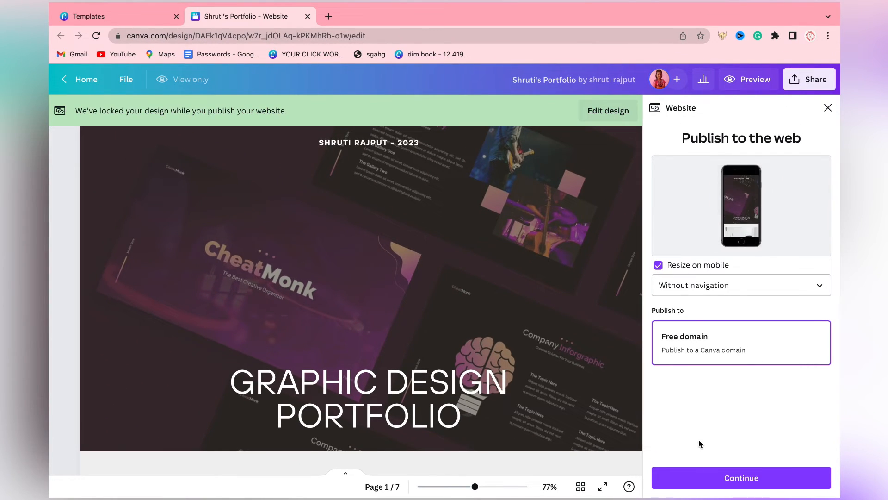
click(701, 476)
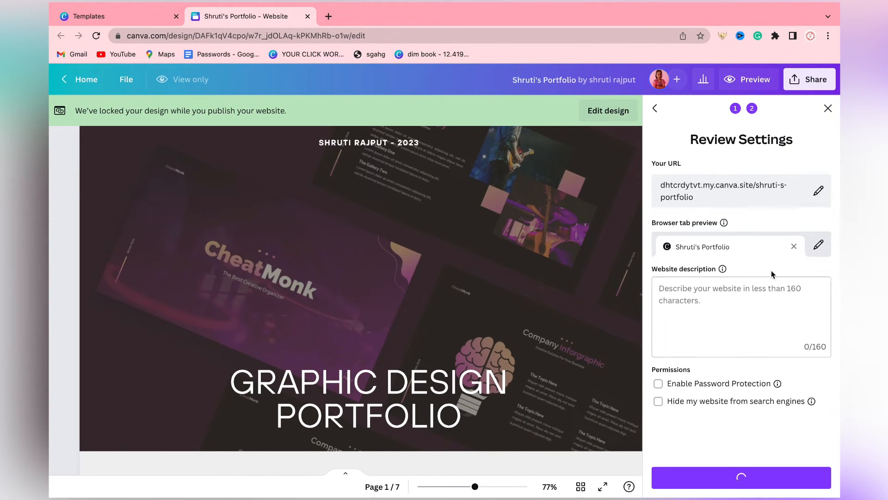
click(694, 313)
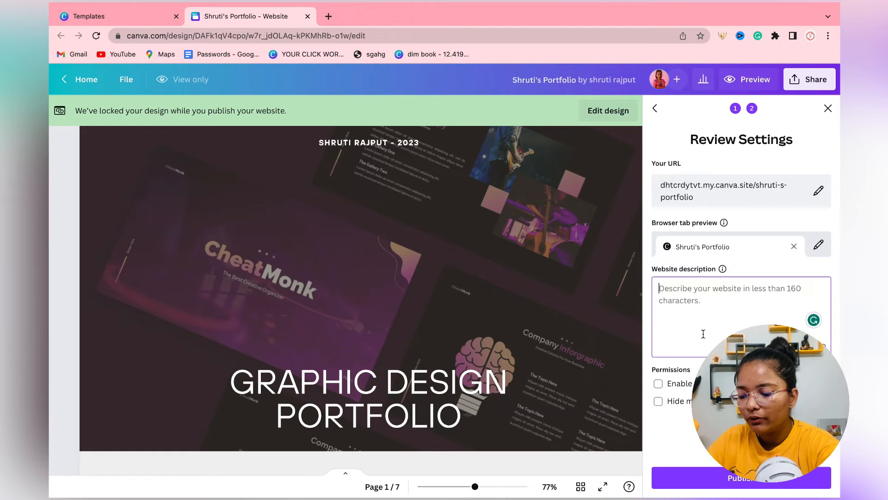
text(Portf)
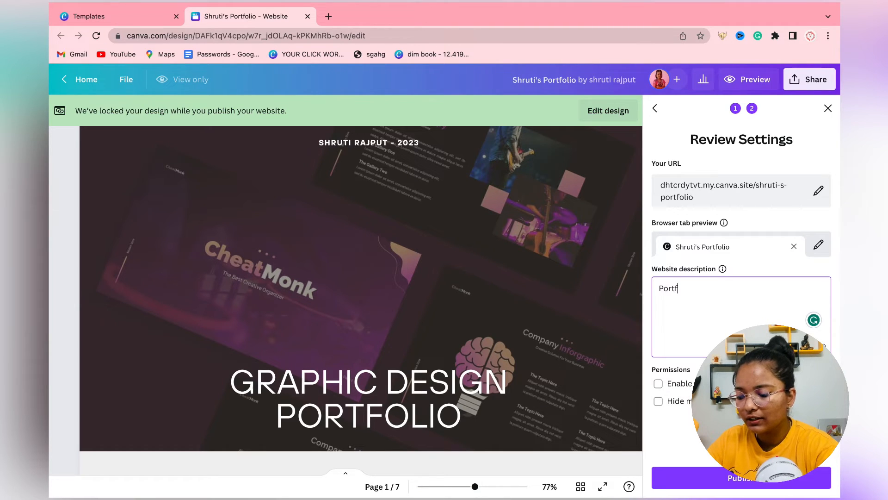
text(olio website)
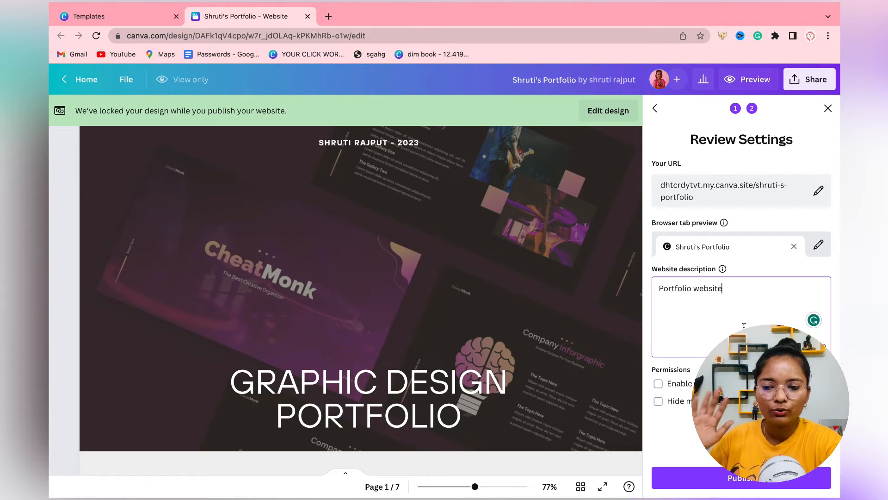
click(681, 477)
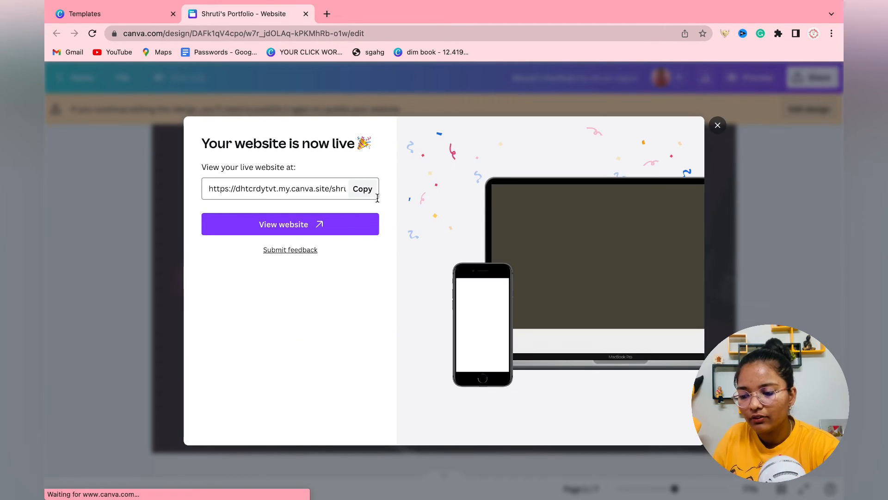
Copy the live canva.site address and open the published portfolio, scrolling through its pages.
click(363, 190)
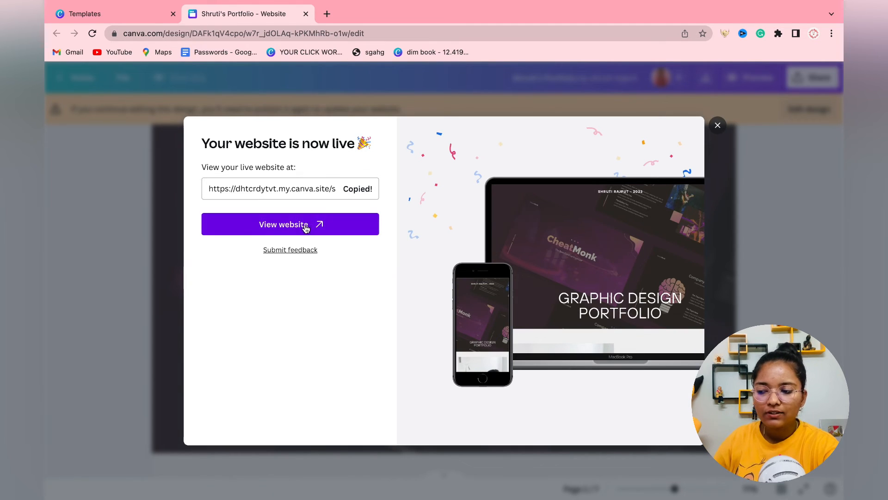
click(305, 226)
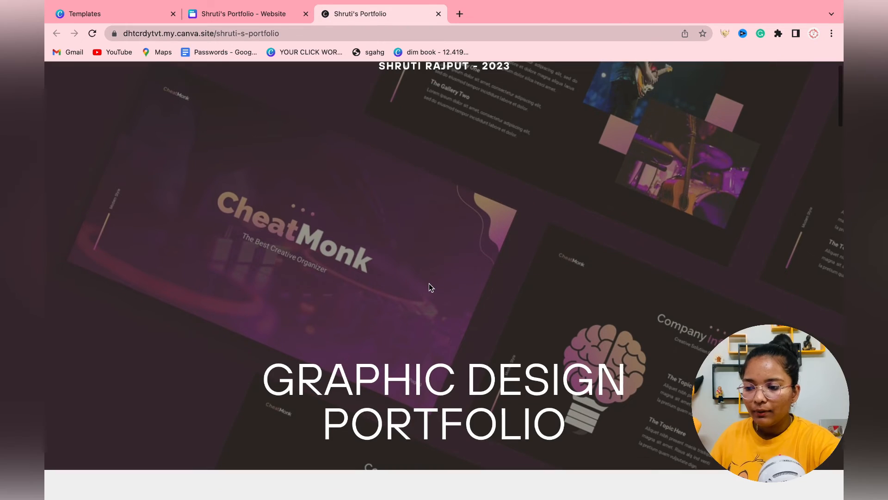
scroll(429, 283, down, 15)
scroll(429, 283, down, 10)
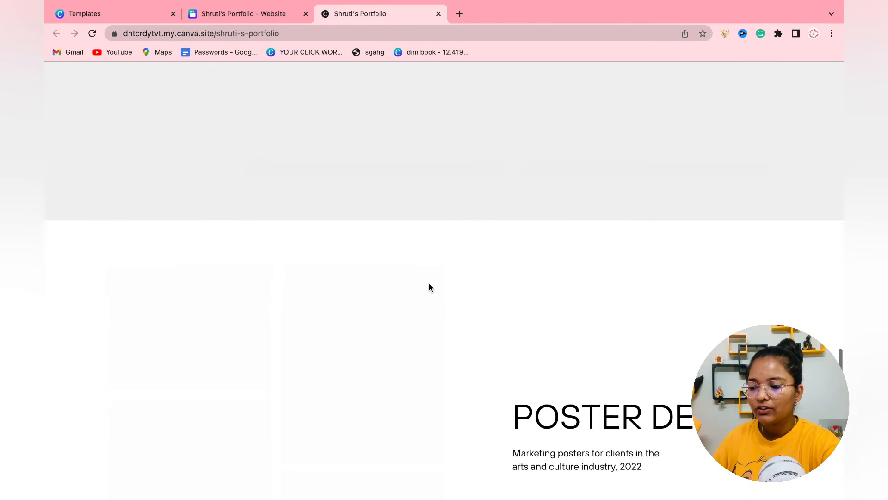
scroll(429, 283, up, 20)
scroll(429, 284, down, 10)
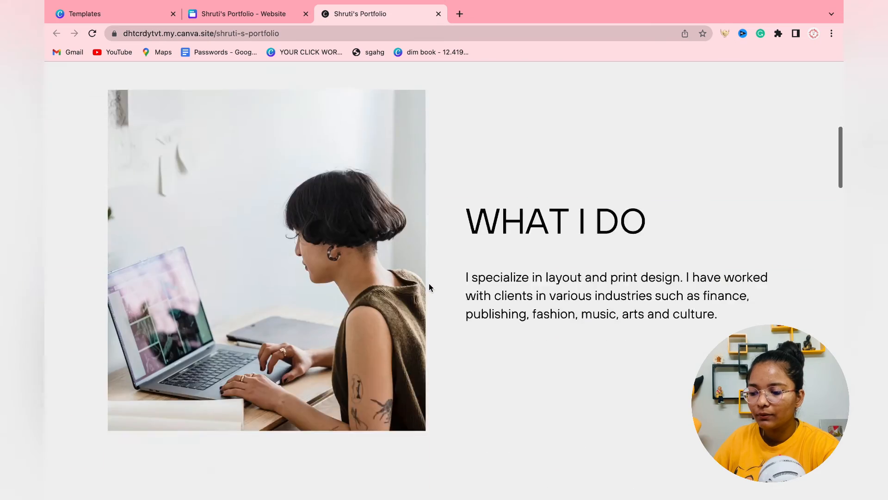
scroll(428, 283, up, 2)
scroll(429, 283, down, 4)
scroll(429, 283, down, 4)
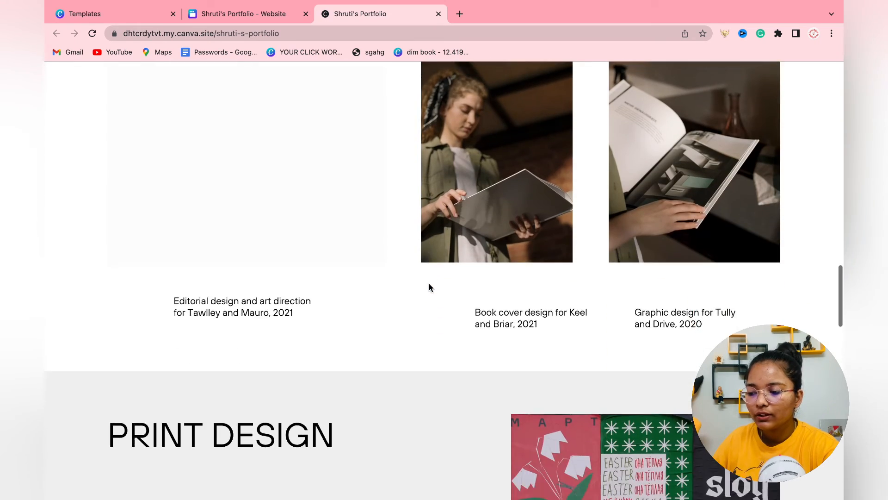
scroll(259, 260, up, 2)
scroll(302, 305, down, 4)
scroll(302, 307, down, 10)
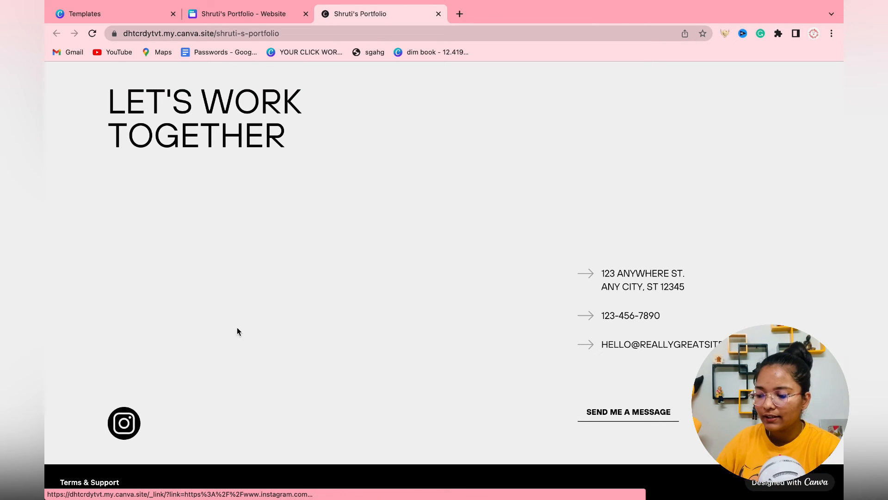
Confirm the portfolio's Instagram icon opens Instagram, then close that tab.
click(123, 419)
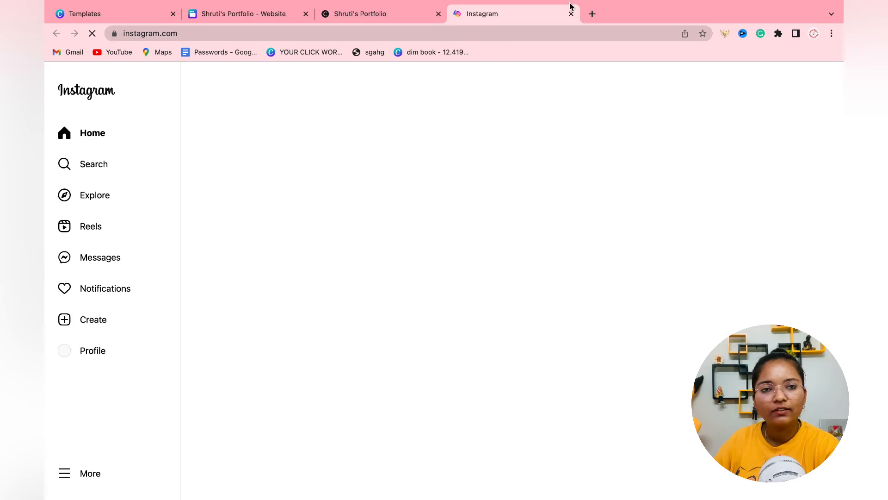
click(571, 14)
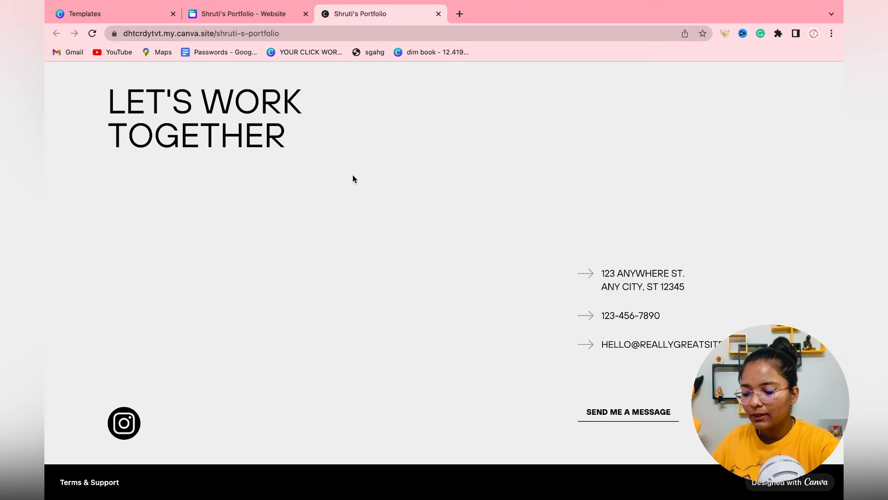
scroll(353, 179, up, 10)
Load the copied portfolio address in a new tab and dismiss Canva's website-is-live confirmation.
click(458, 19)
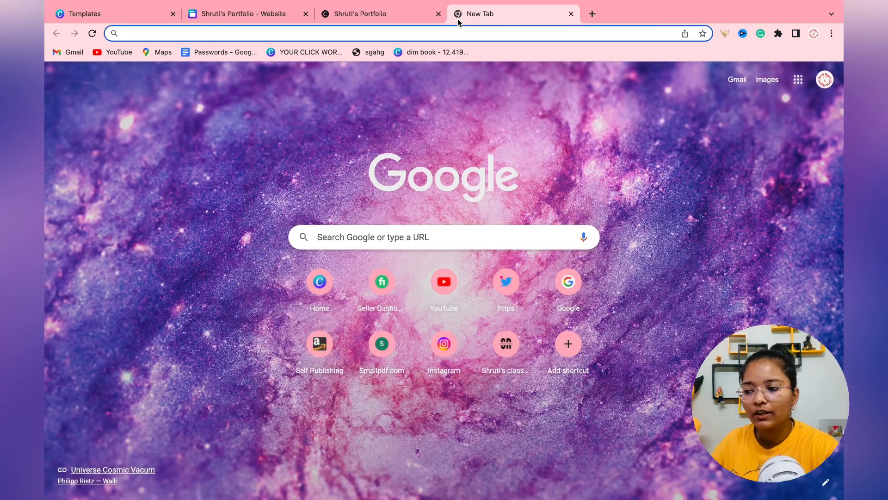
key(ctrl+v)
key(Return)
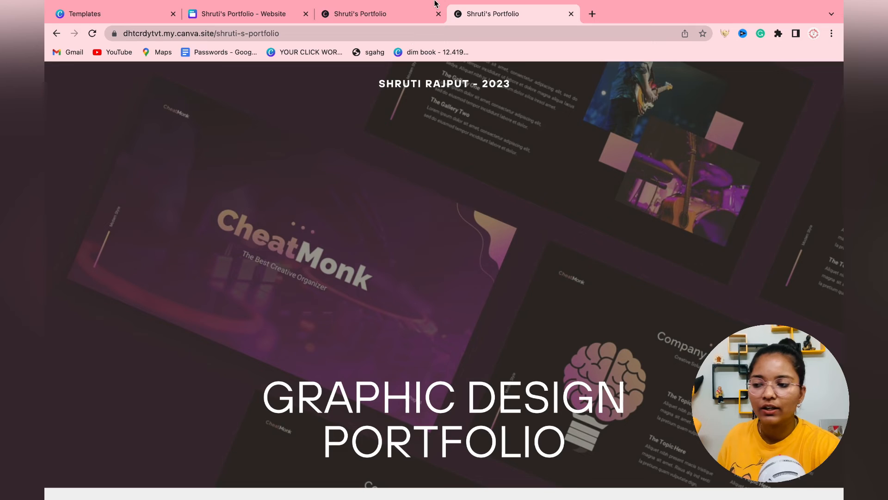
click(252, 21)
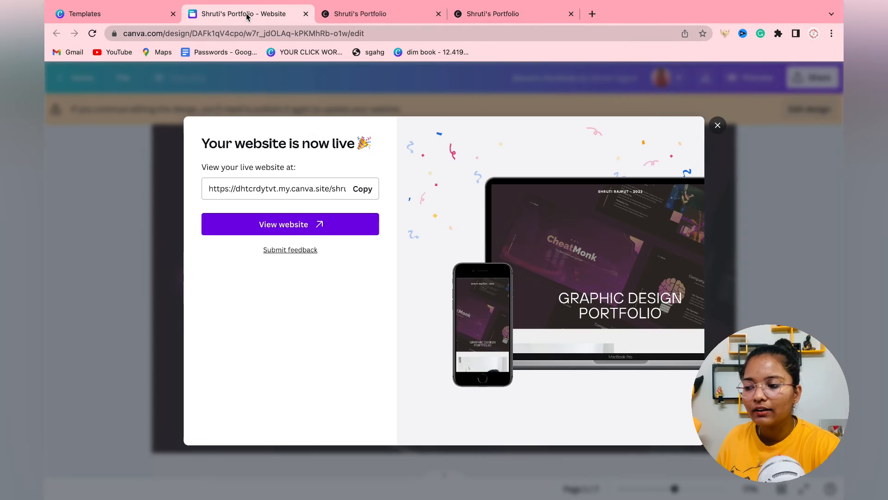
click(719, 127)
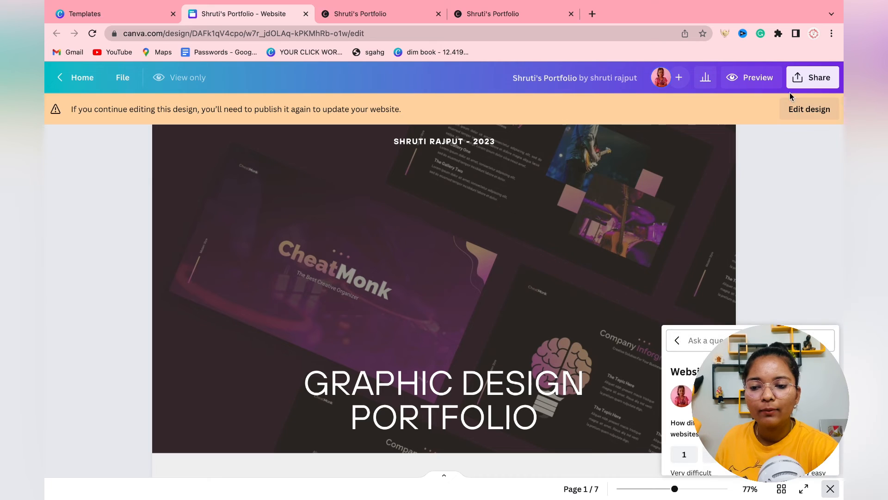